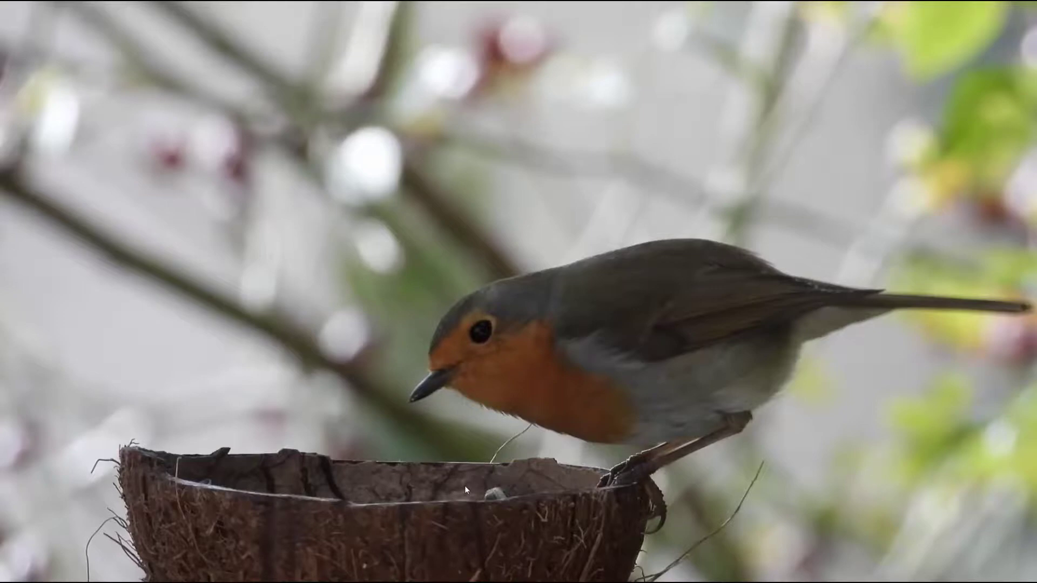
Step: Begin saving the current video frame as an image and create a folder named Rouge-gorge inside captures d'écran
right_click(401, 175)
mouse_move(432, 182)
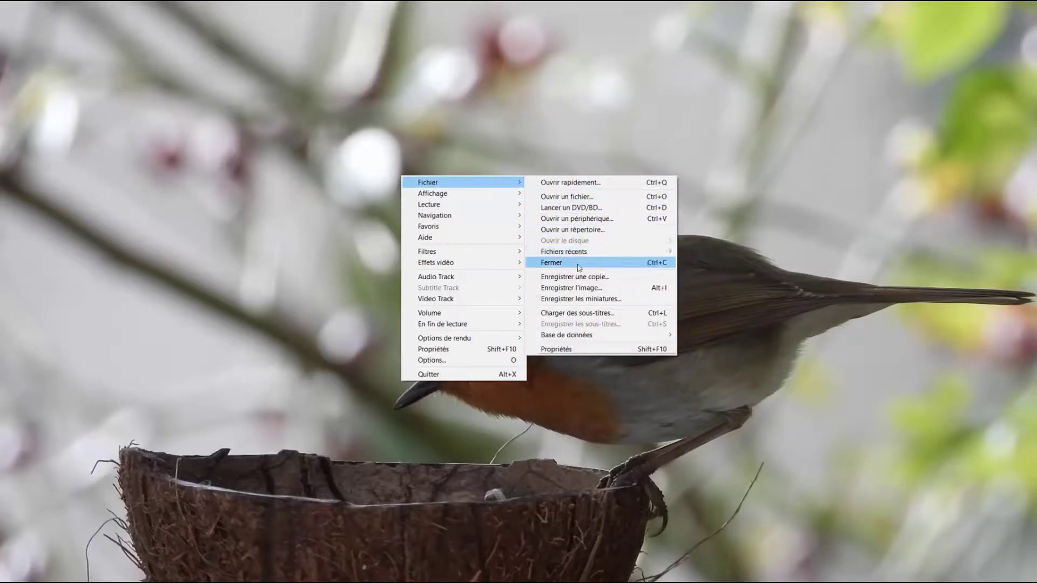
click(658, 291)
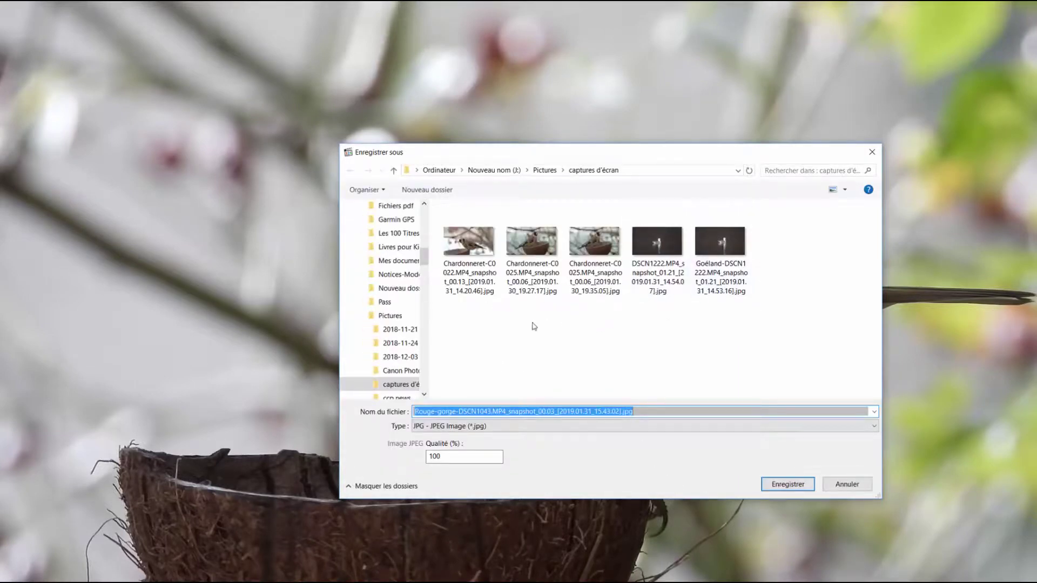
right_click(487, 330)
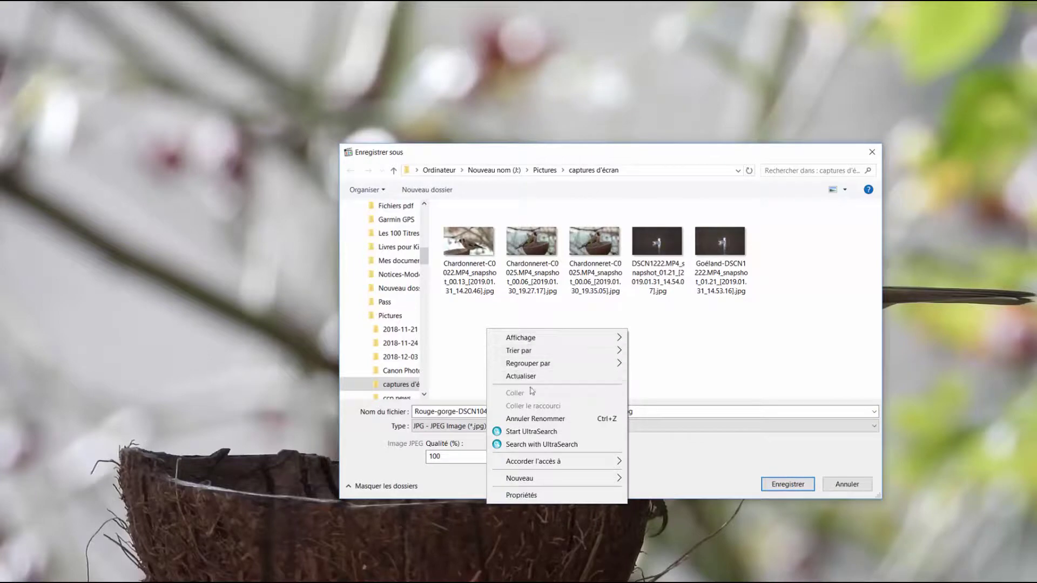
mouse_move(545, 484)
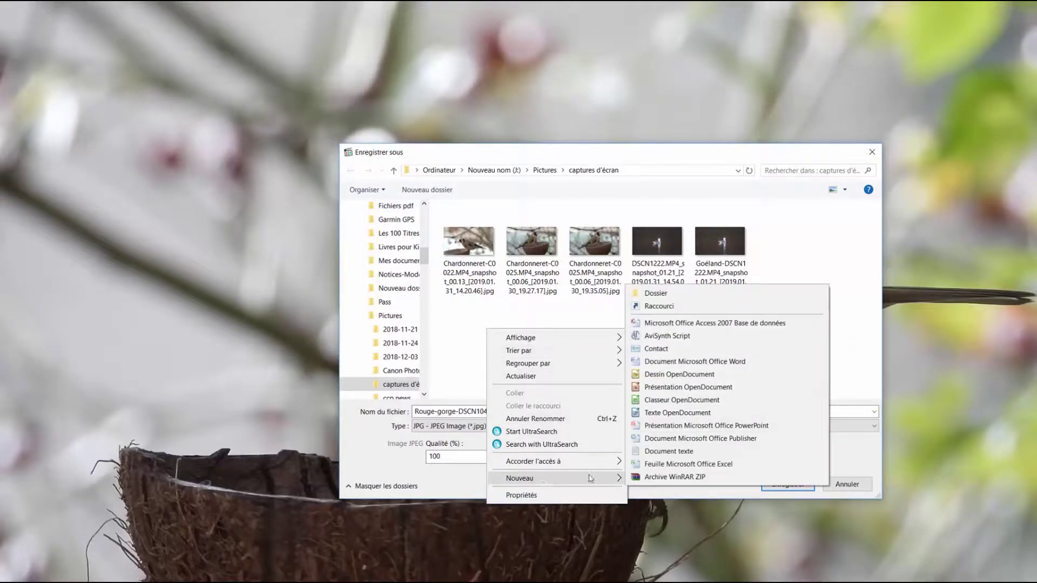
click(656, 294)
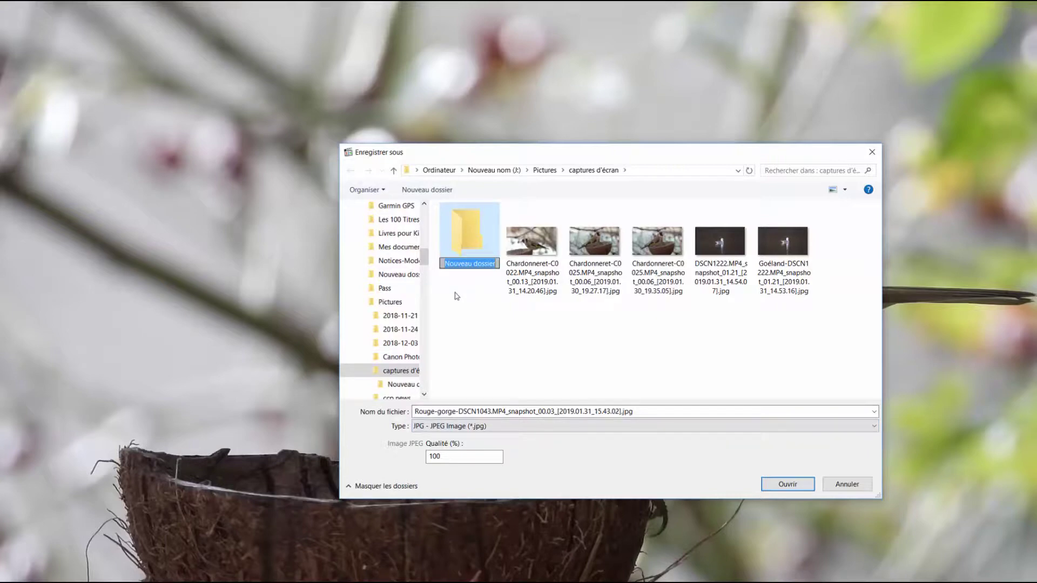
text(Ro)
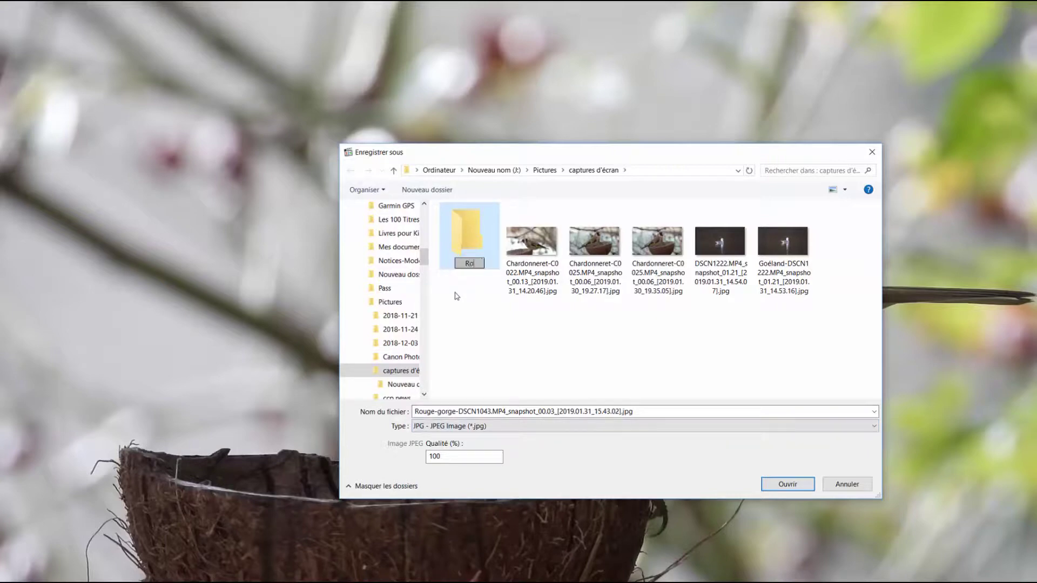
text(uge-gorge)
key(Return)
Step: Save the current frame and three following frames into the Rouge-gorge folder as JPG images at quality 100
double_click(469, 233)
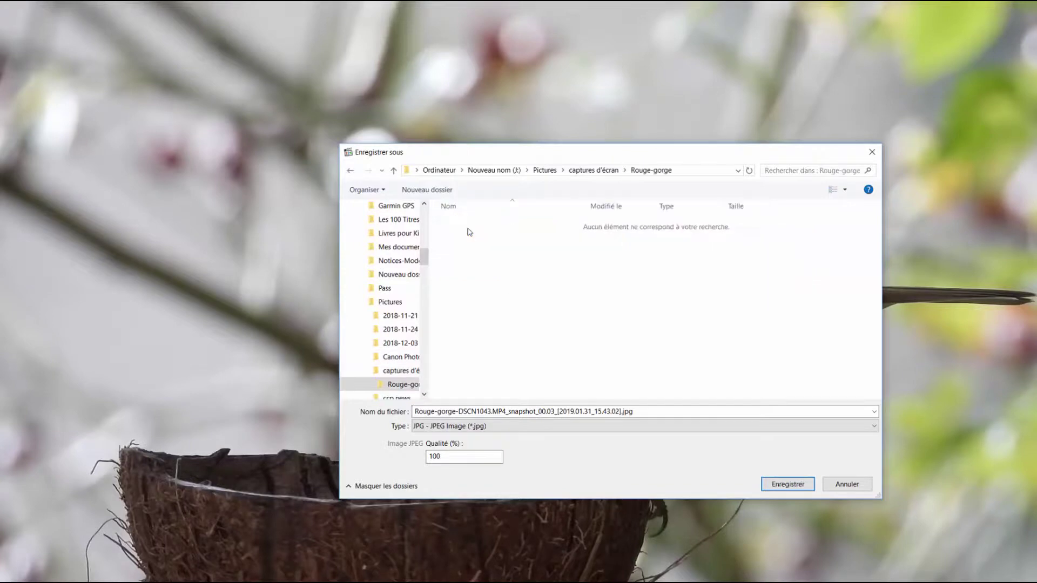
click(796, 488)
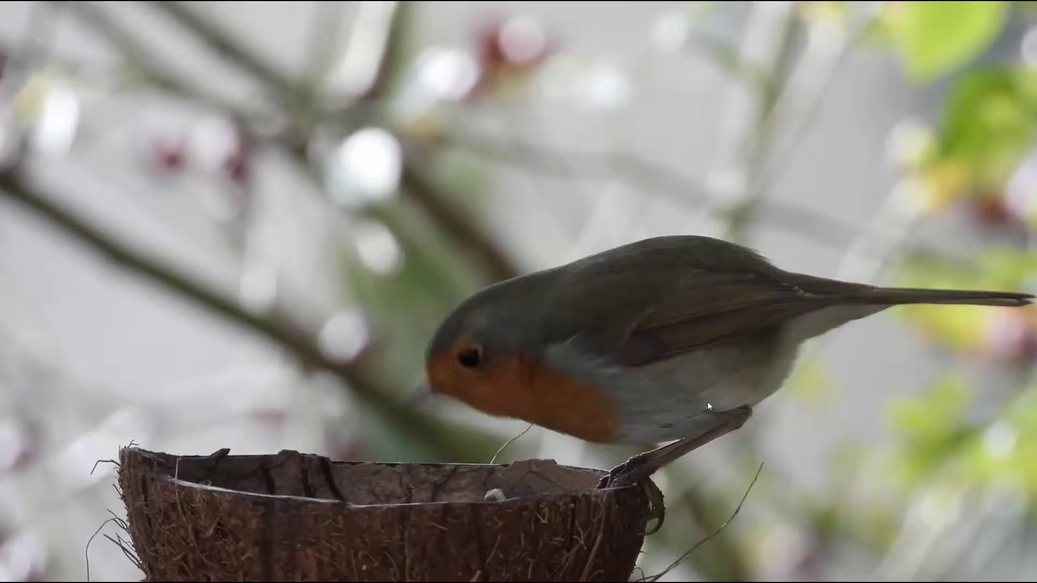
key(alt+i)
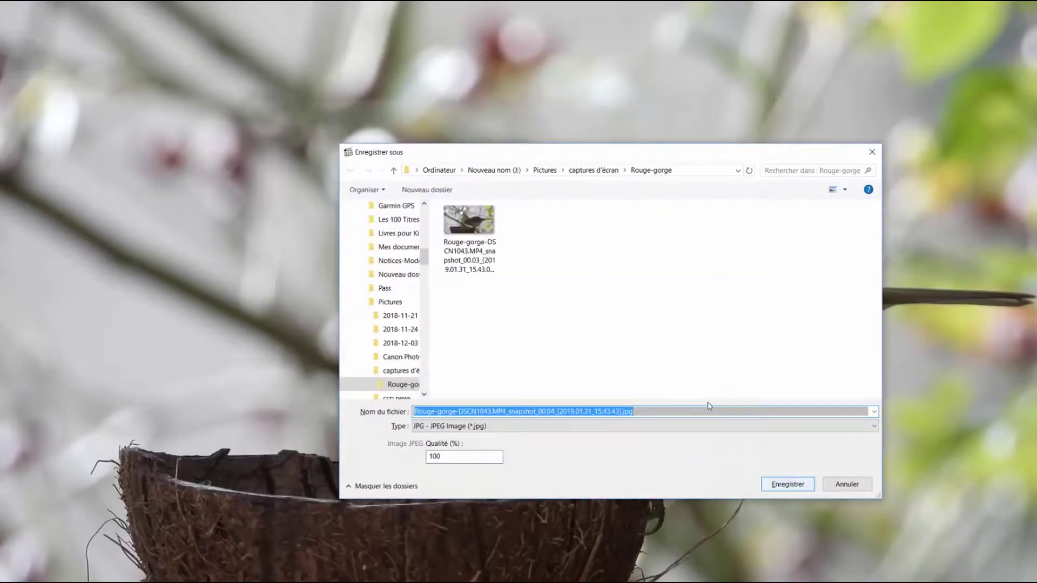
click(793, 488)
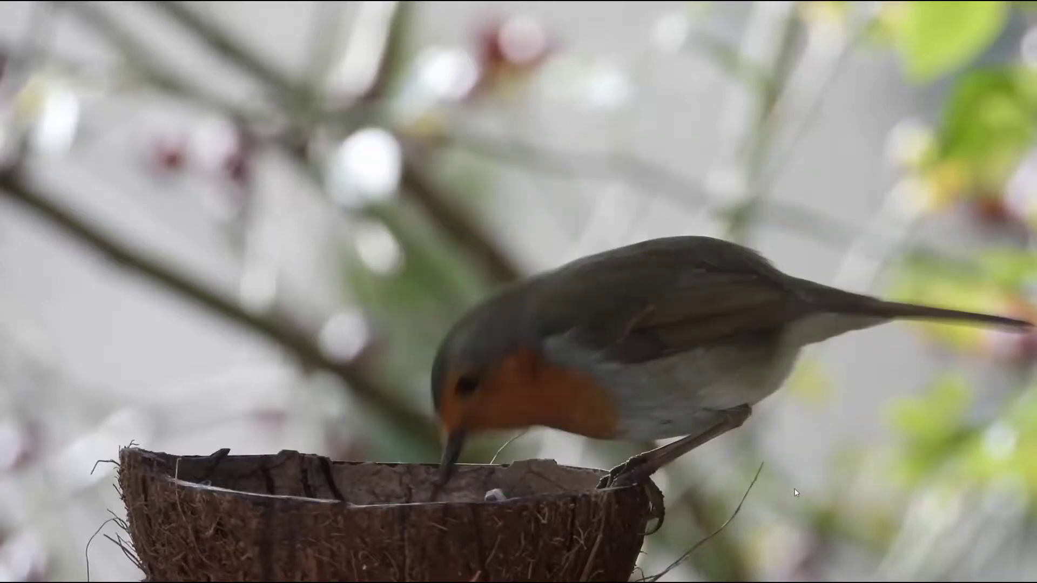
key(alt+i)
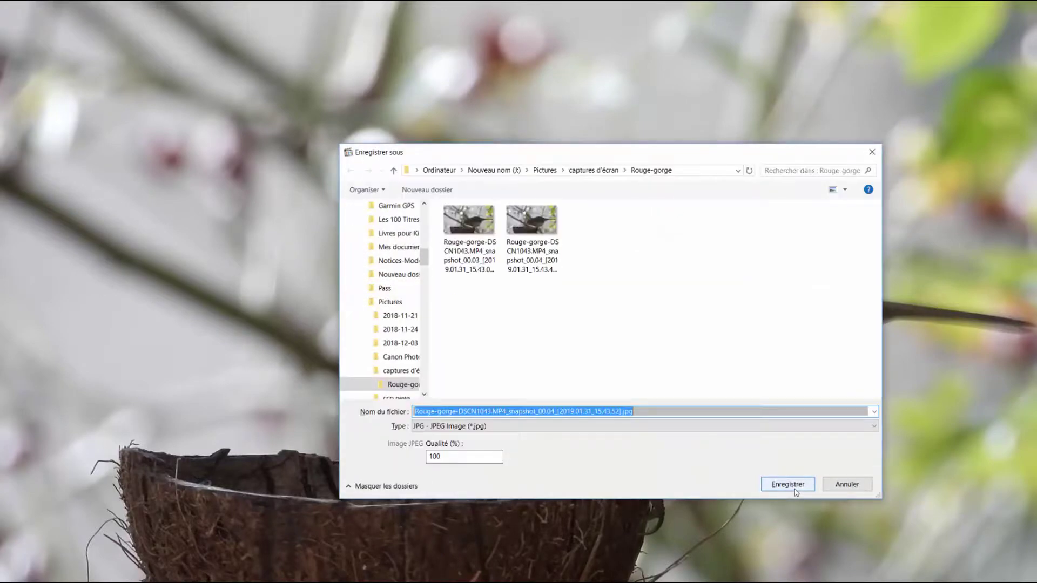
click(784, 488)
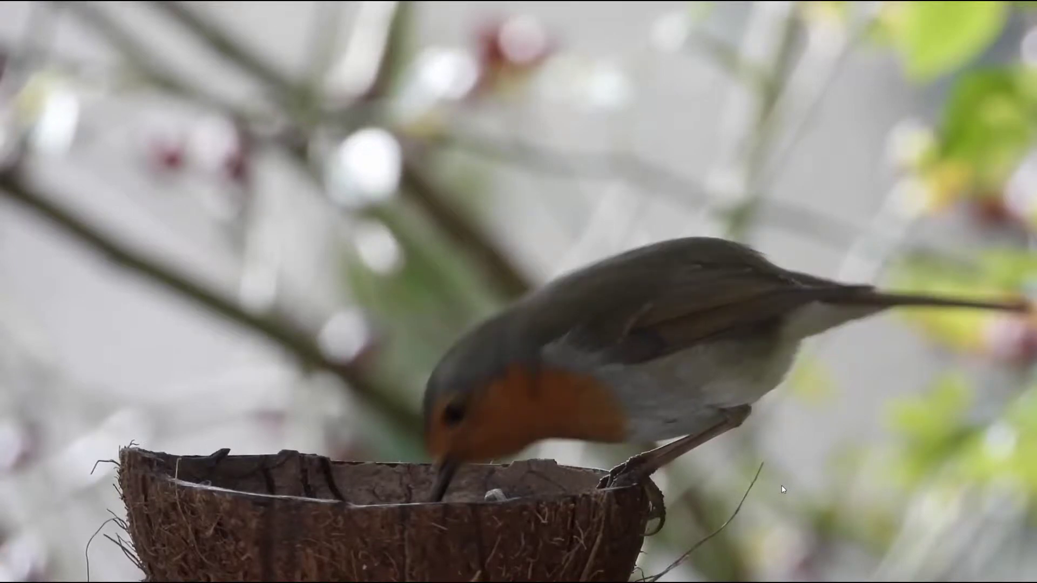
key(alt+i)
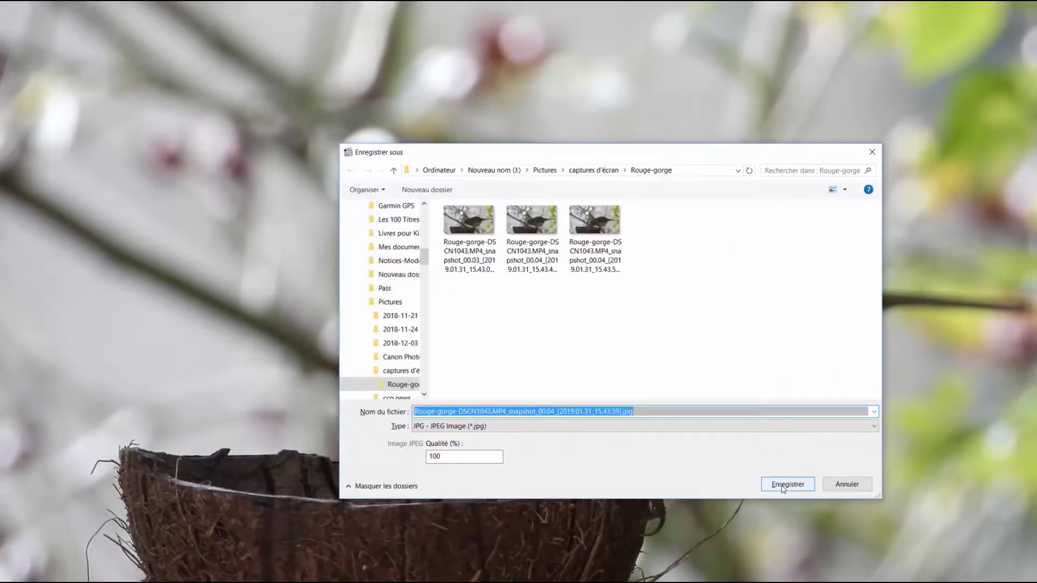
click(782, 487)
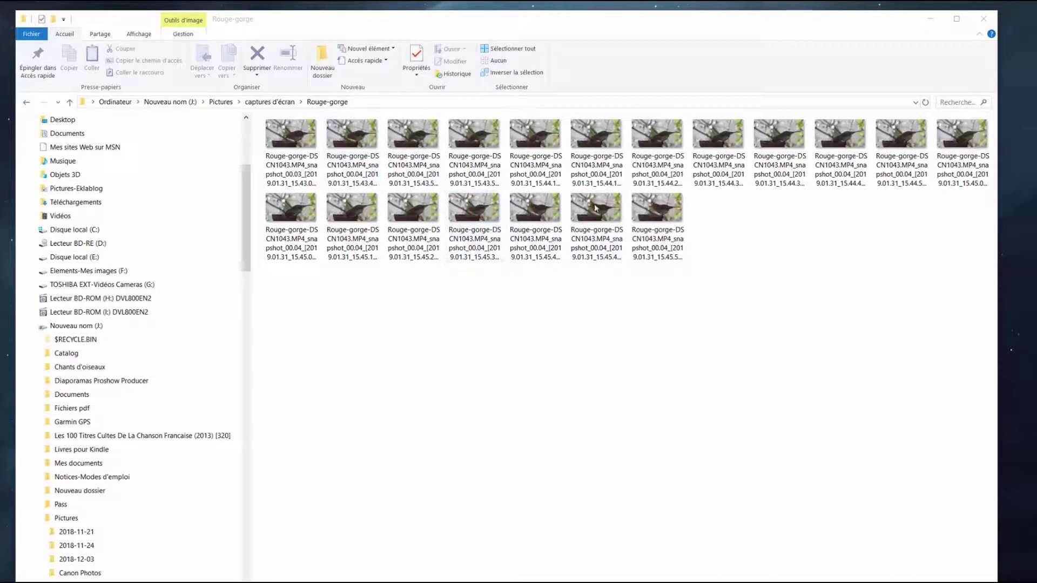
Step: Switch to Photoshop, start loading files into a stack and browse to the captures d'écran > Rouge-gorge folder for source files
click(556, 48)
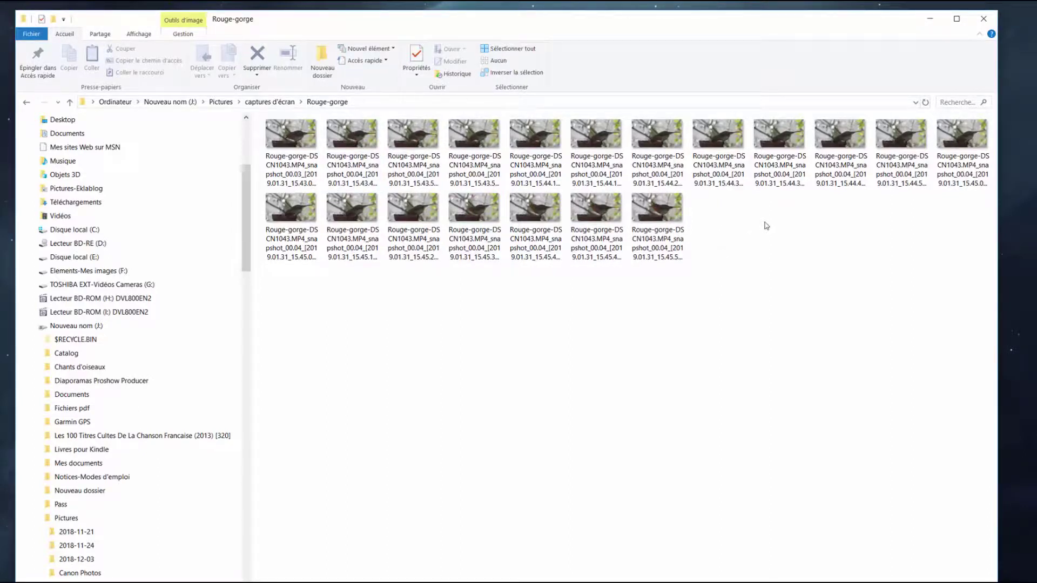
click(127, 5)
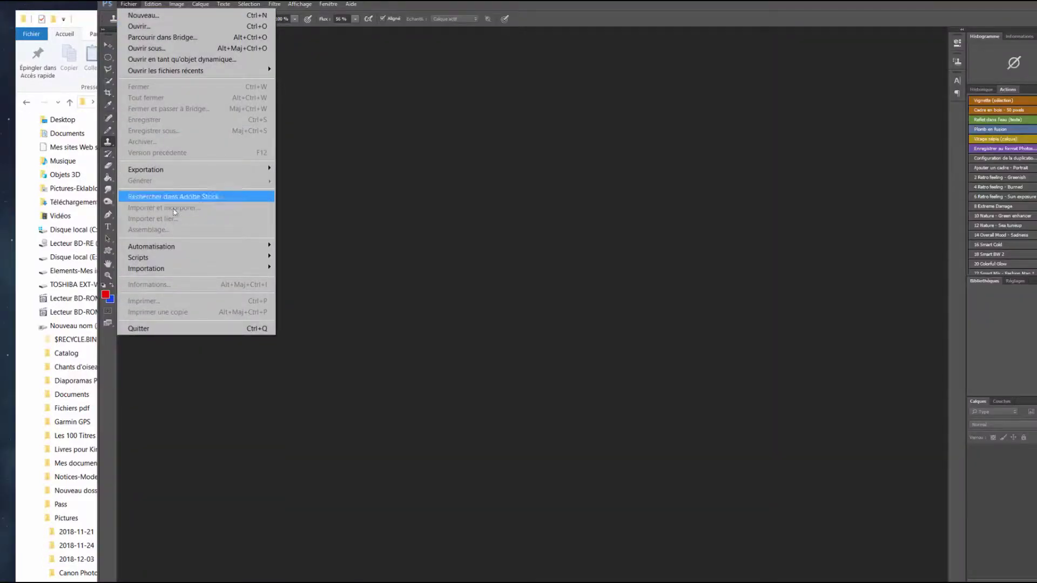
mouse_move(176, 260)
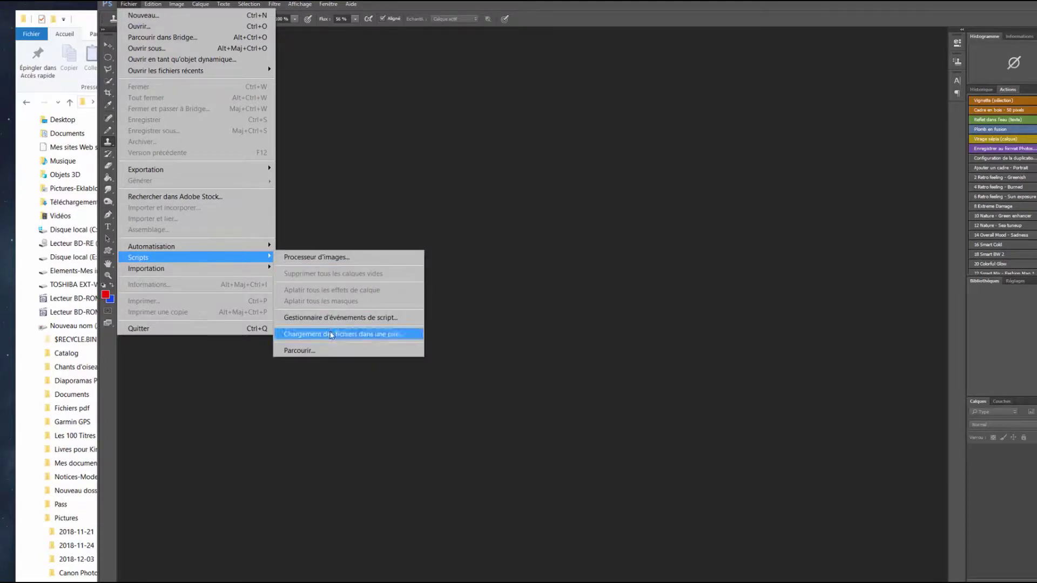
click(332, 336)
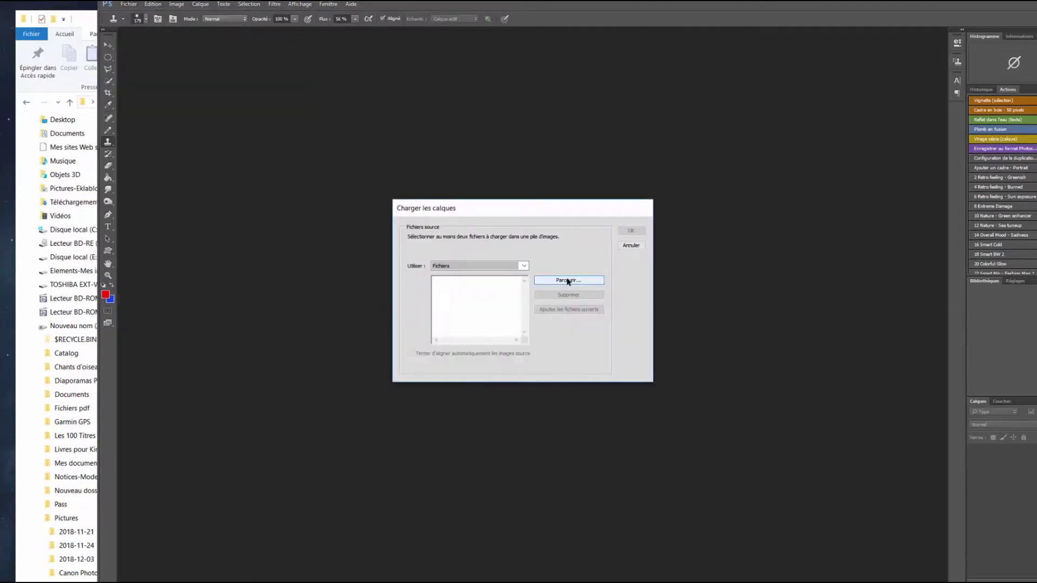
click(567, 280)
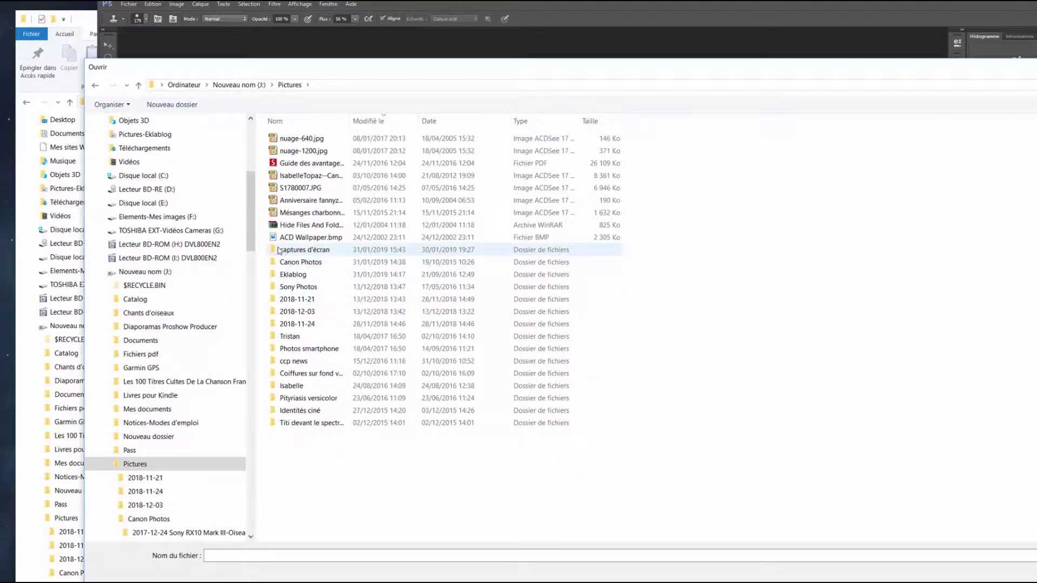
double_click(271, 251)
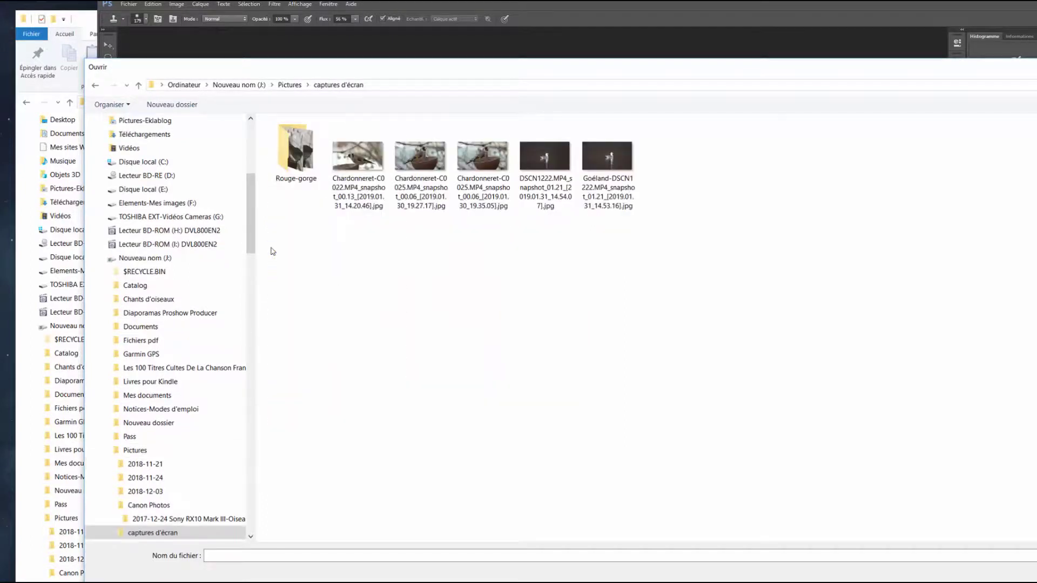
click(293, 157)
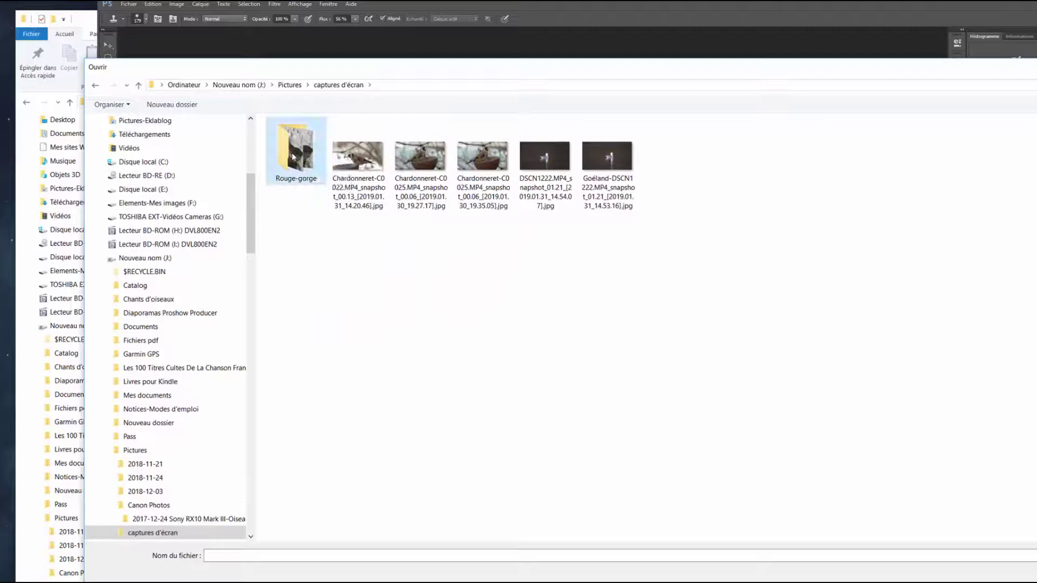
double_click(292, 152)
Step: Load all the robin snapshots as layers of one document, with automatic alignment of the source images enabled
drag(953, 78, 903, 71)
click(251, 138)
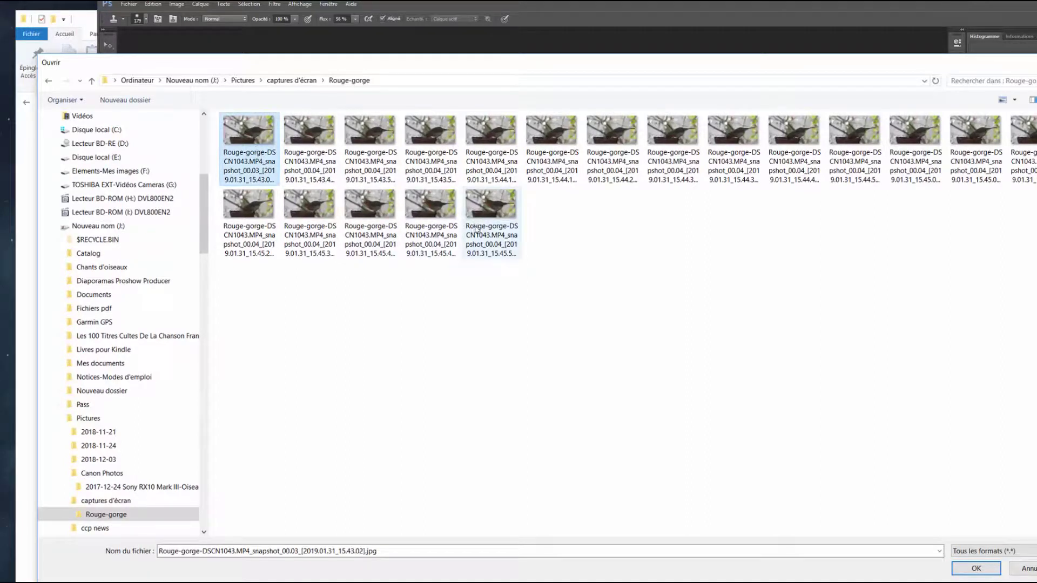
shift+click(498, 210)
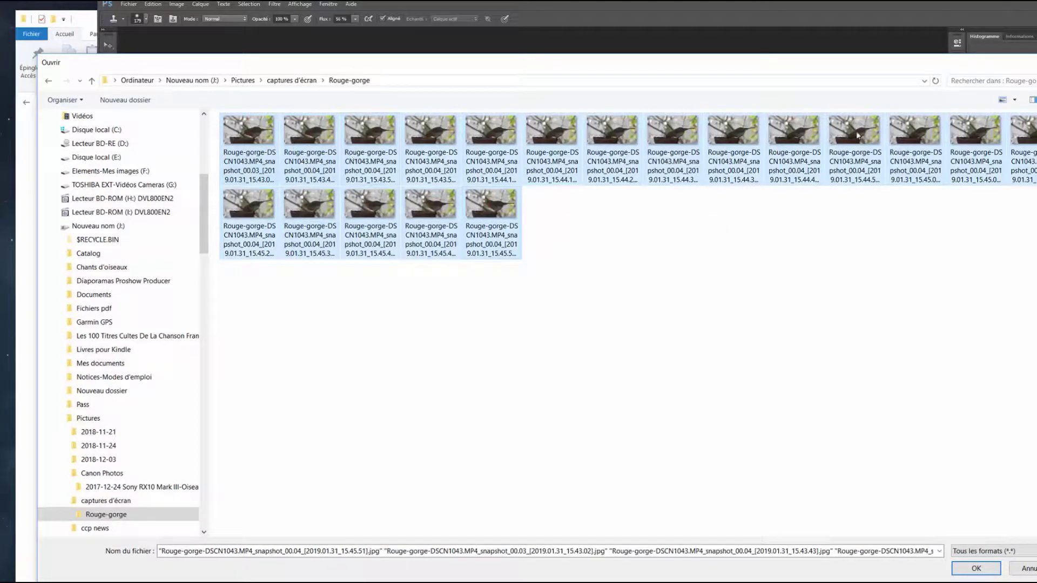
click(991, 573)
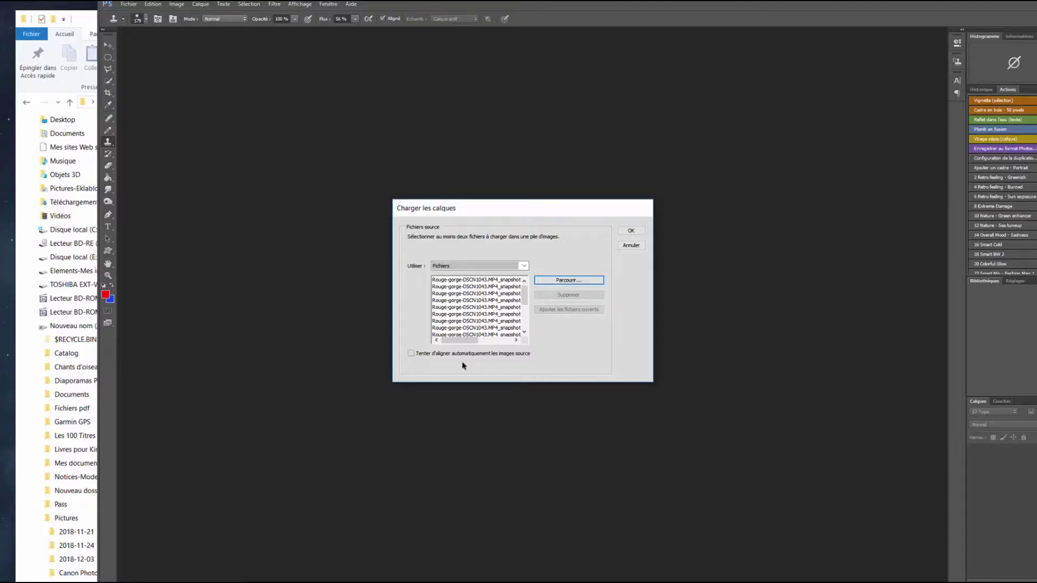
click(411, 354)
click(631, 232)
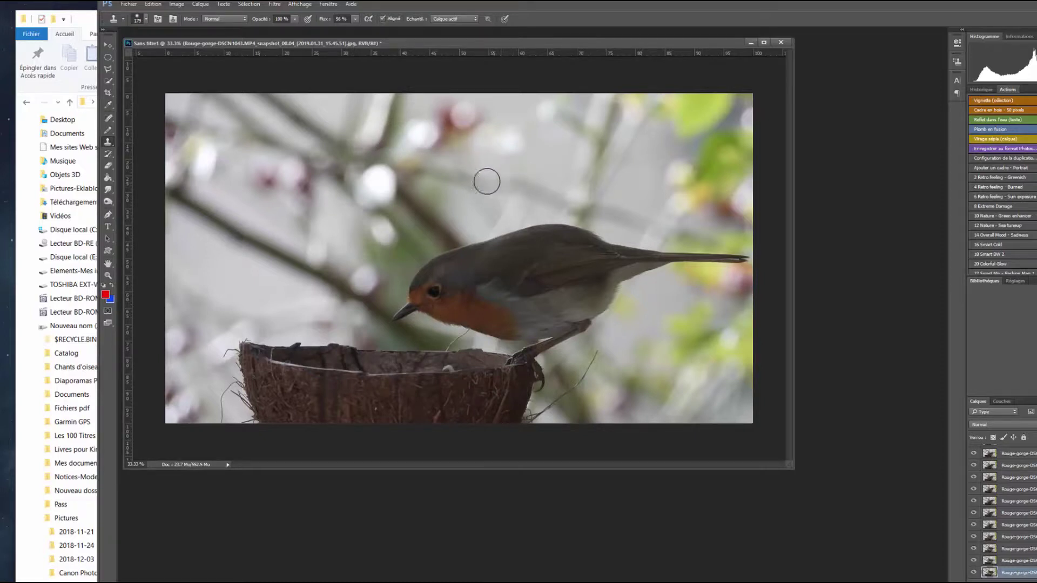
Step: Crop thin strips off the upper, lower and left edges of the robin image and apply the crop
click(107, 94)
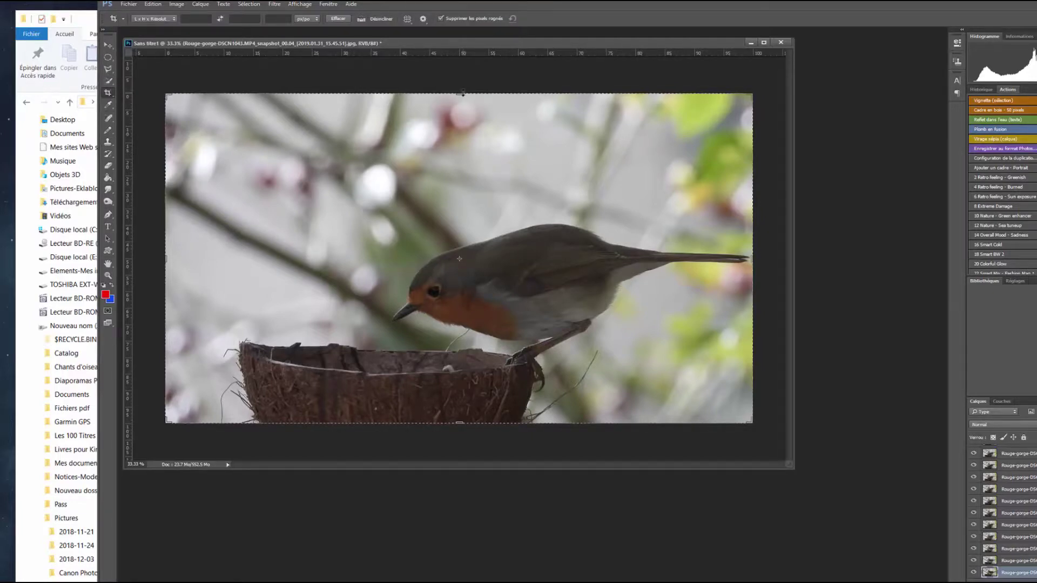
drag(461, 95, 460, 98)
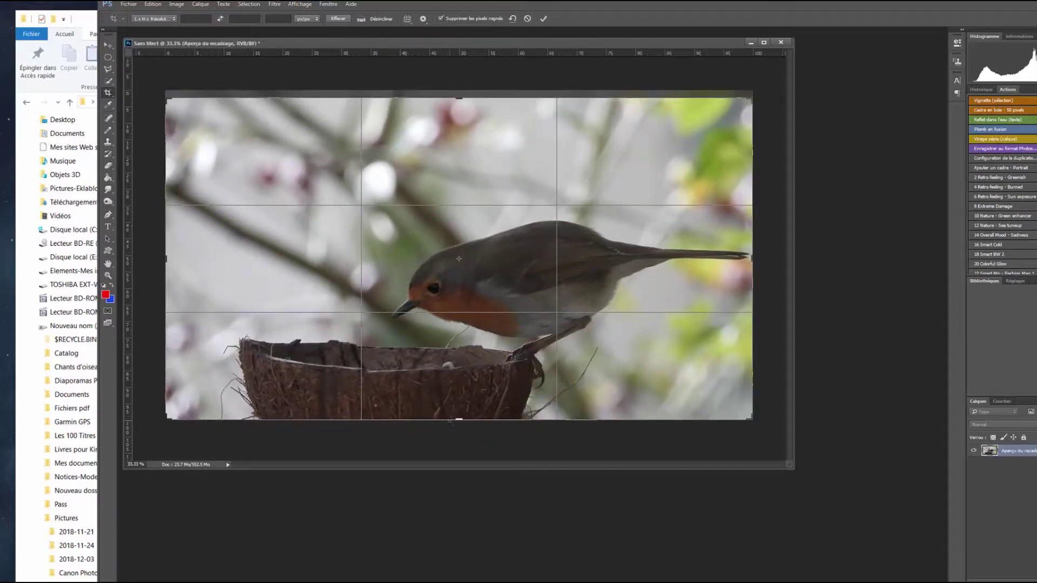
drag(459, 420, 458, 417)
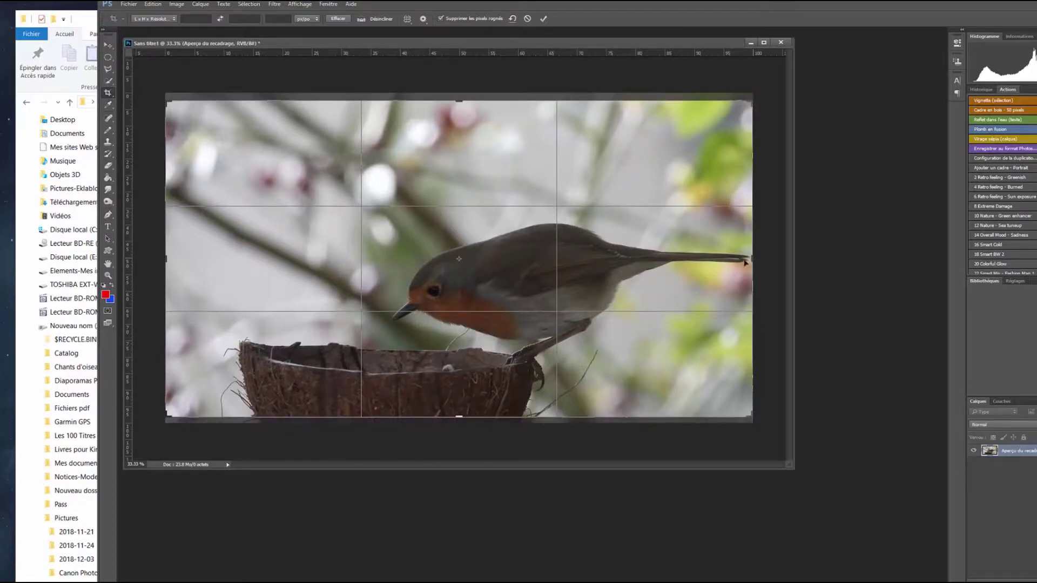
drag(167, 261, 169, 260)
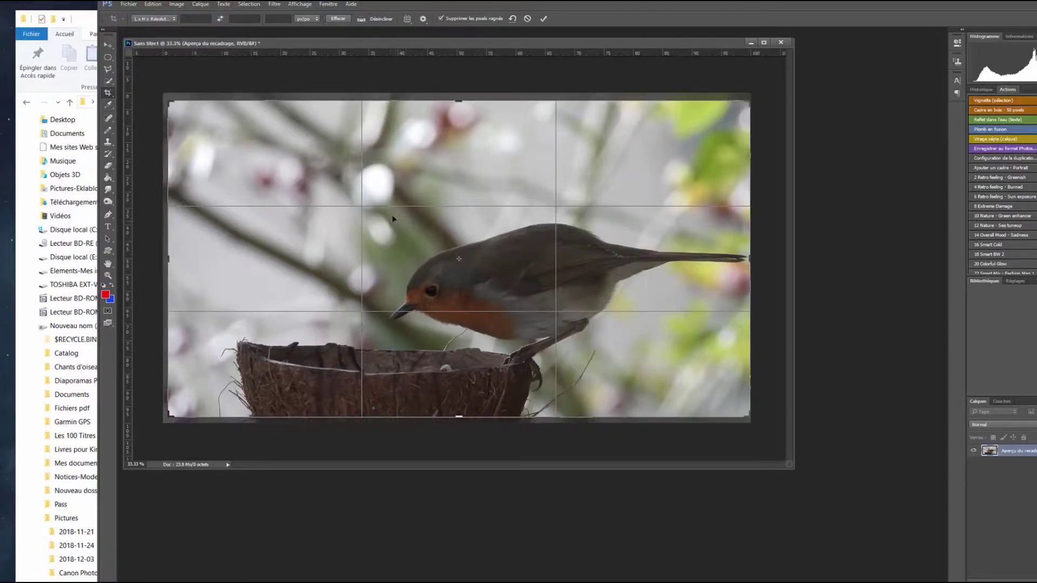
click(108, 45)
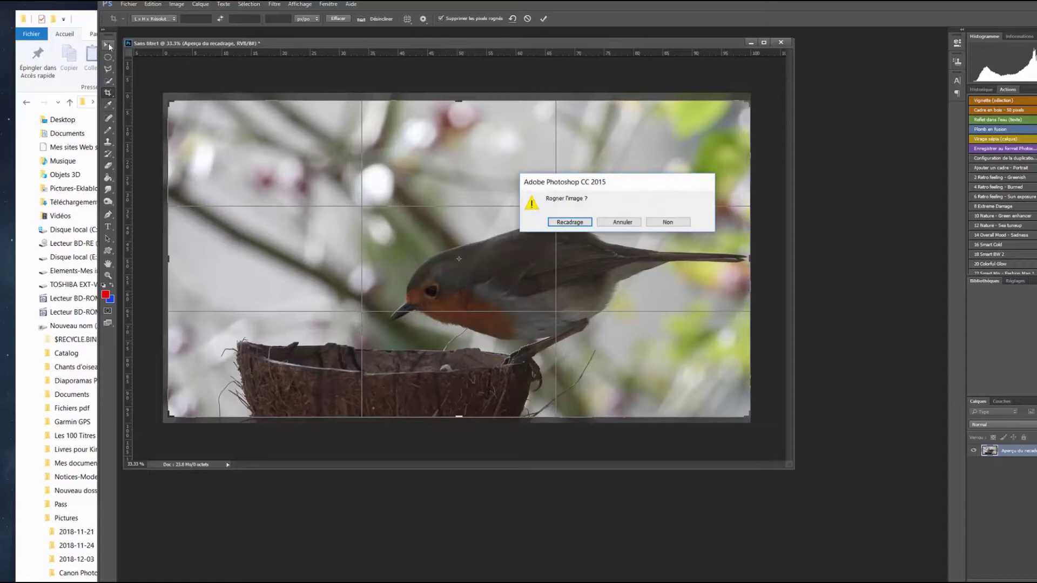
click(568, 222)
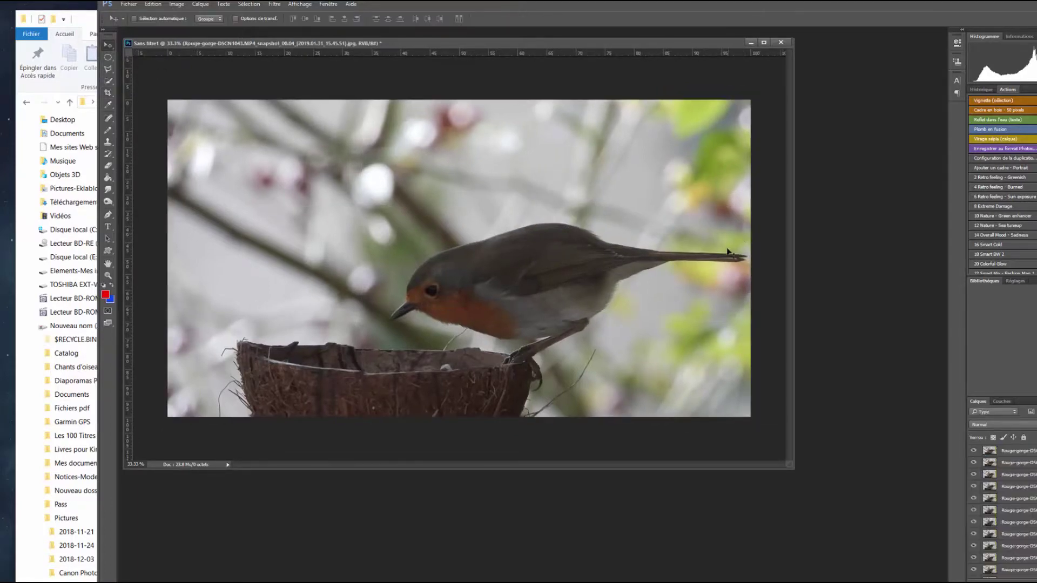
Step: Show the Montage timeline, shrink its height, and create a frame animation for the robin document
click(327, 5)
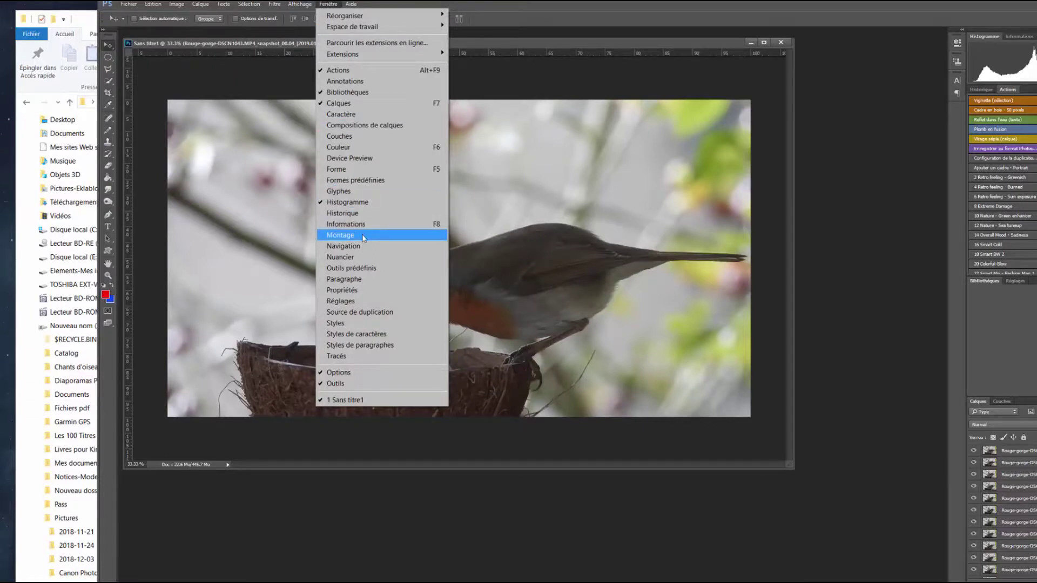
click(363, 238)
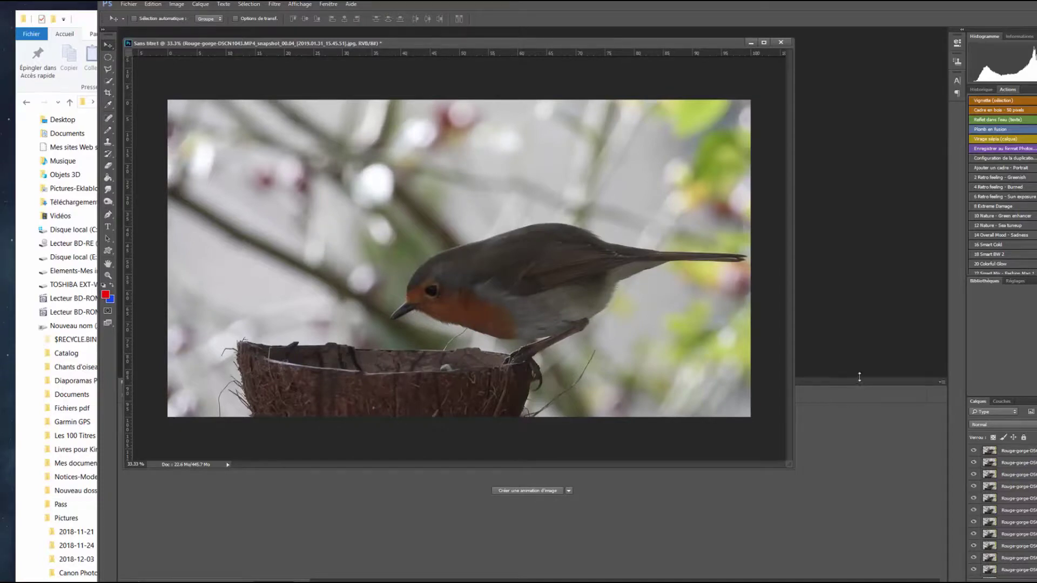
drag(859, 379, 837, 469)
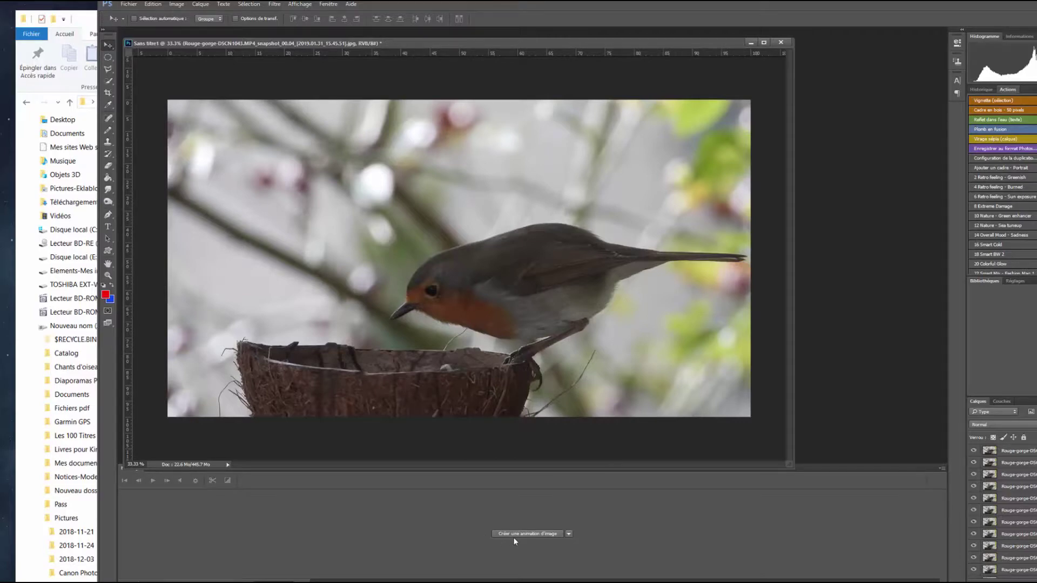
click(569, 534)
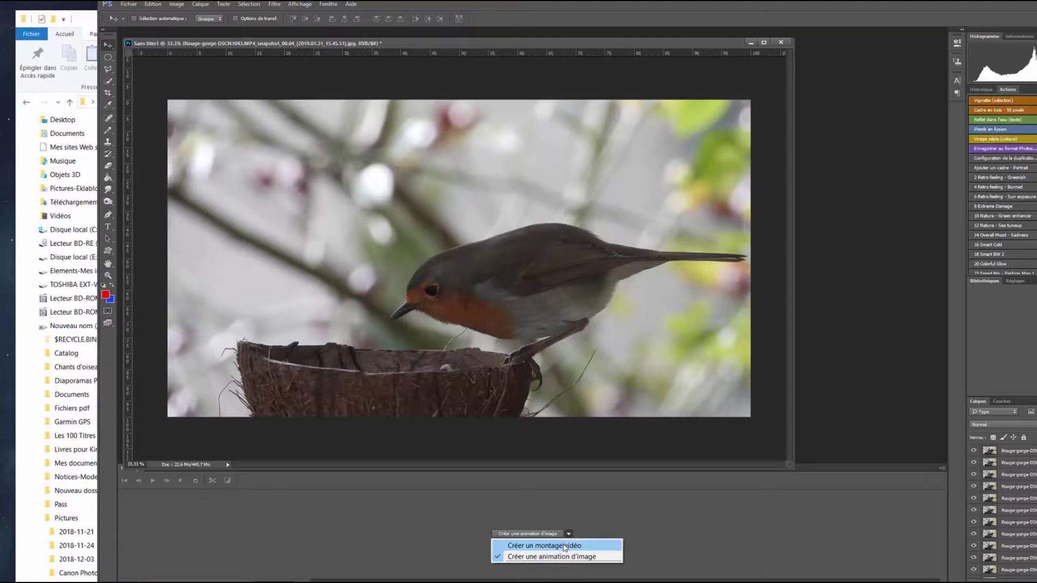
click(618, 524)
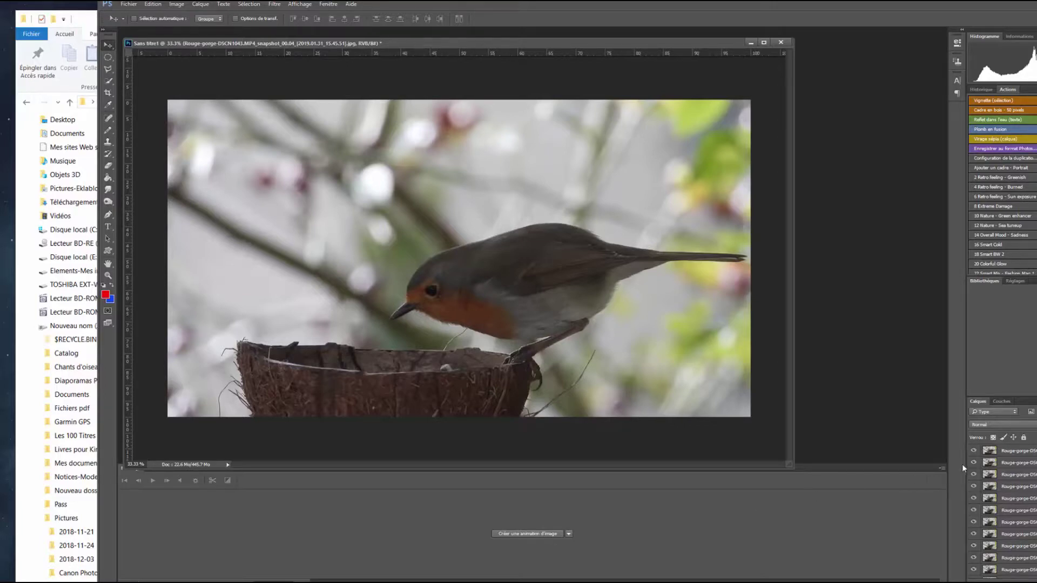
click(531, 533)
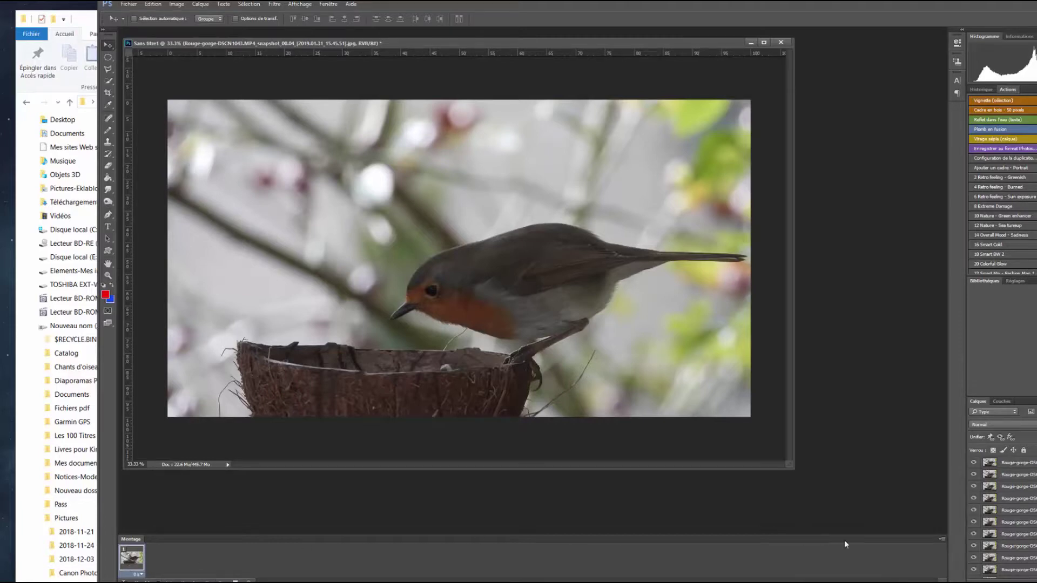
Step: Create animation frames from the robin layers and play the animation
click(941, 540)
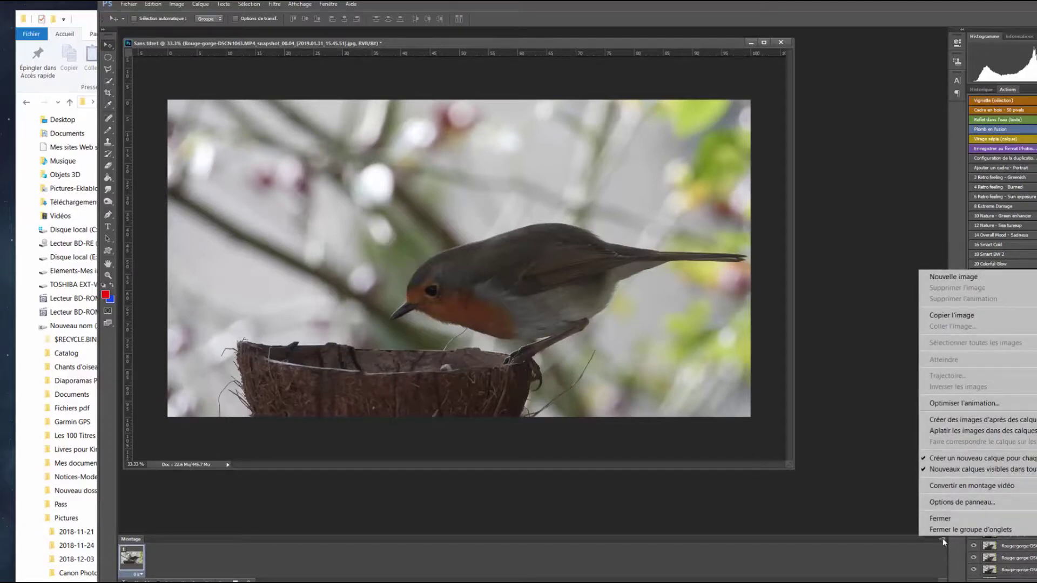
click(972, 422)
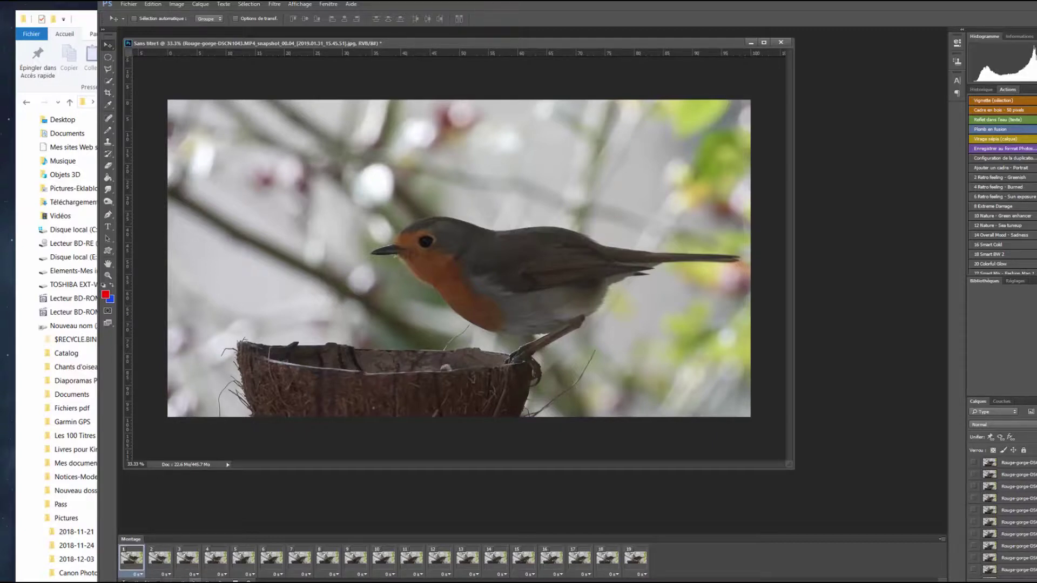
click(195, 581)
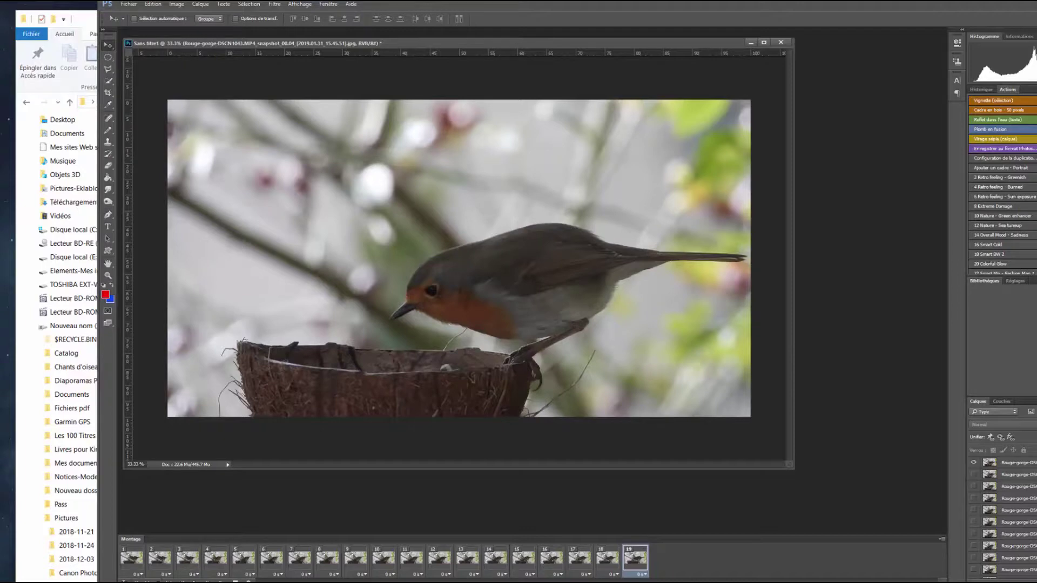
Step: Set the animation's looping to Toujours, play it to preview the loop, and stop playback
drag(433, 6, 425, 0)
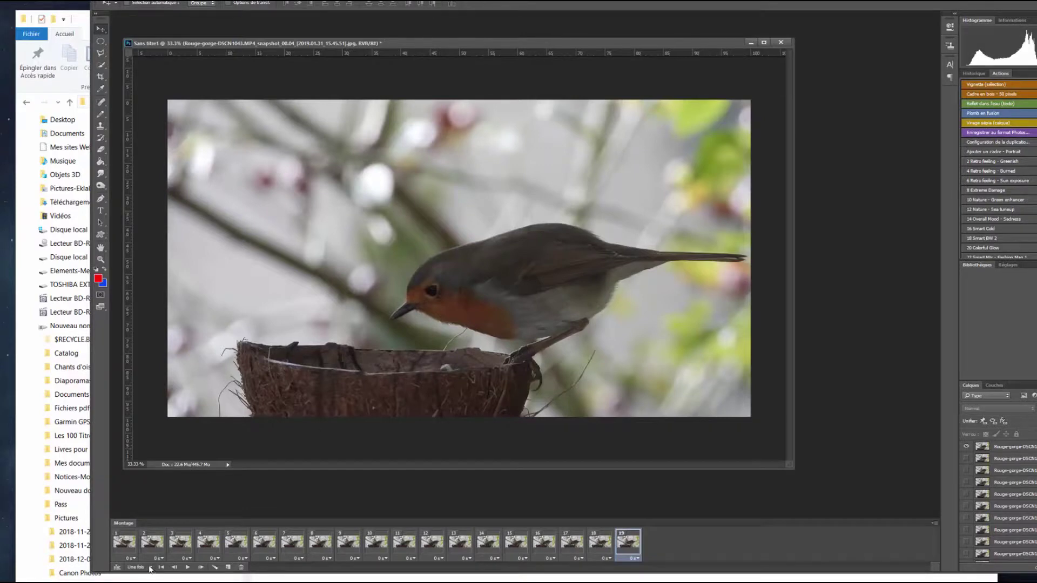
click(152, 567)
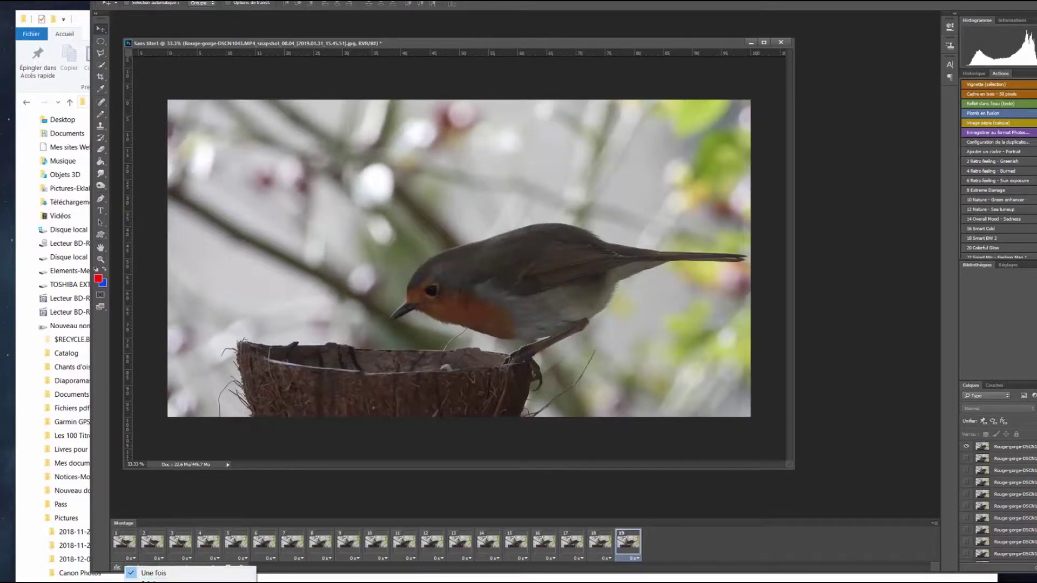
click(153, 582)
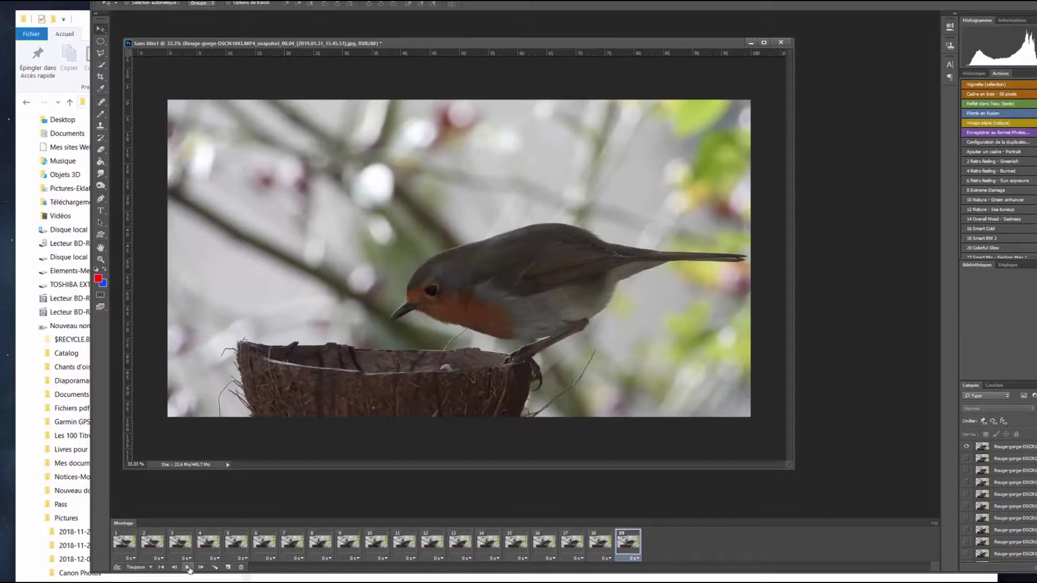
click(188, 567)
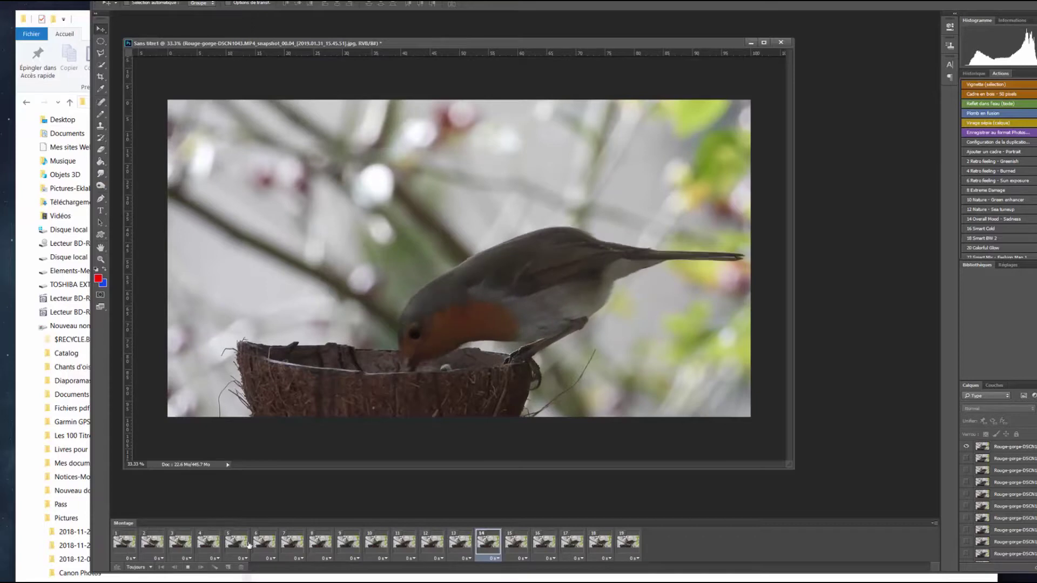
click(187, 567)
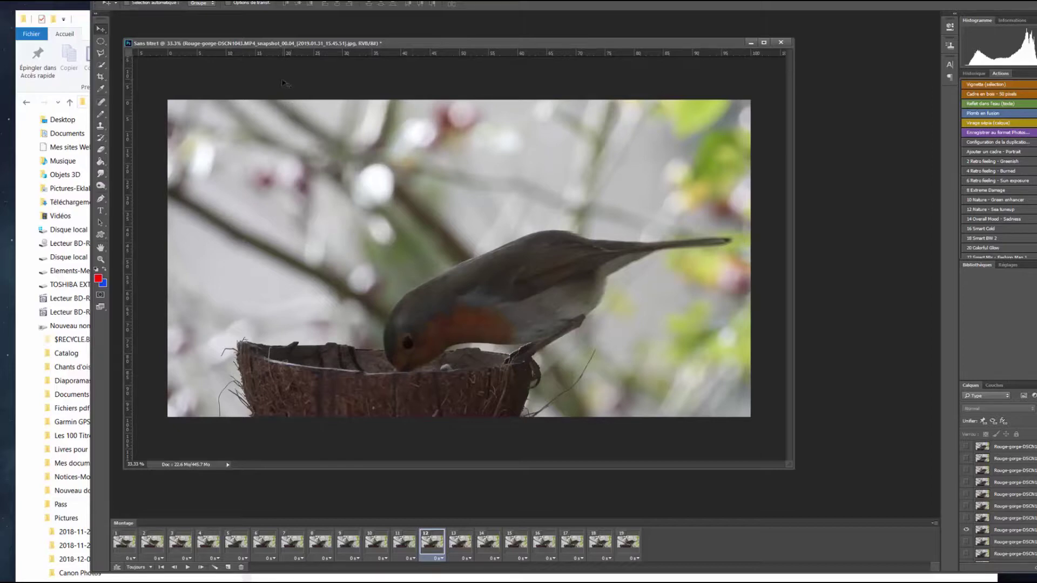
Step: Resize the image to 1920 pixels wide with proportions kept and resampling on Automatique
drag(421, 0, 404, 15)
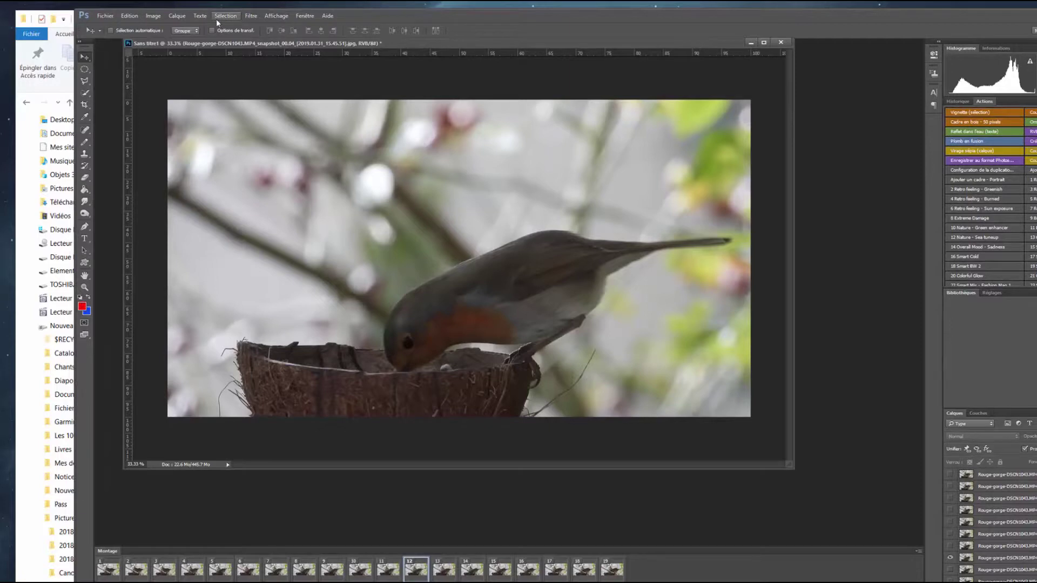
click(154, 15)
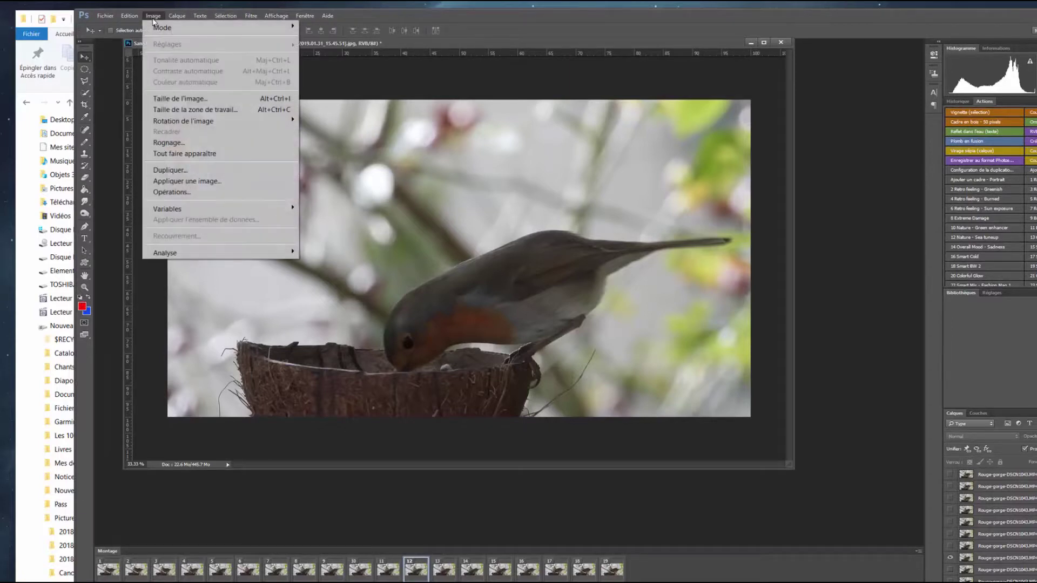
click(179, 99)
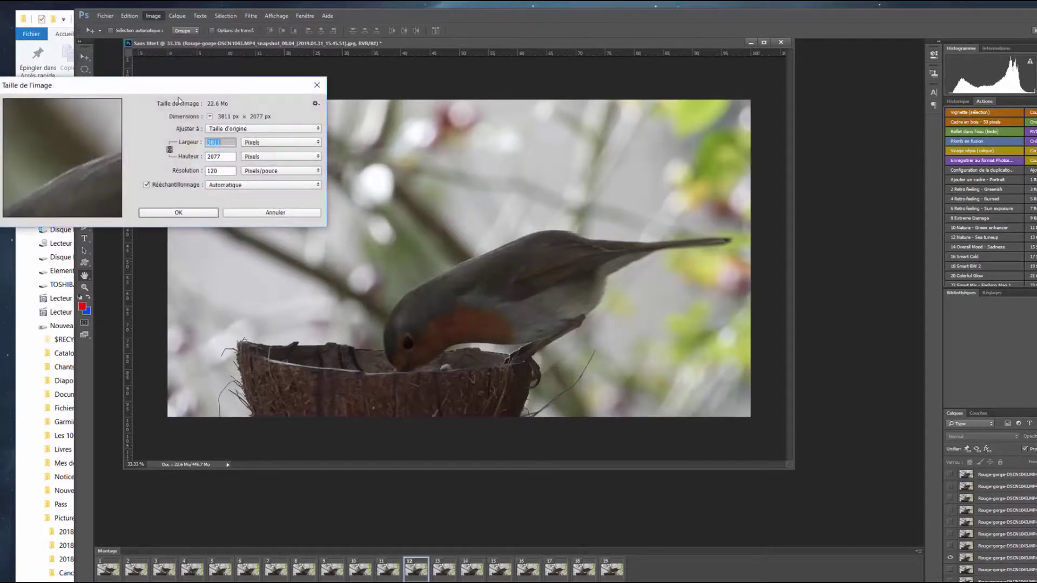
click(221, 142)
double_click(218, 143)
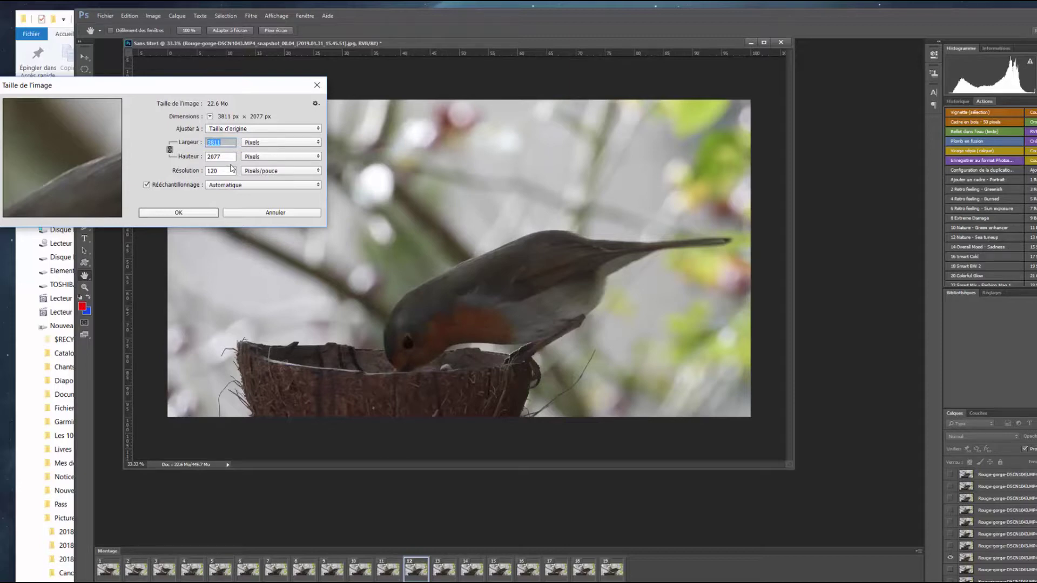
text(1920)
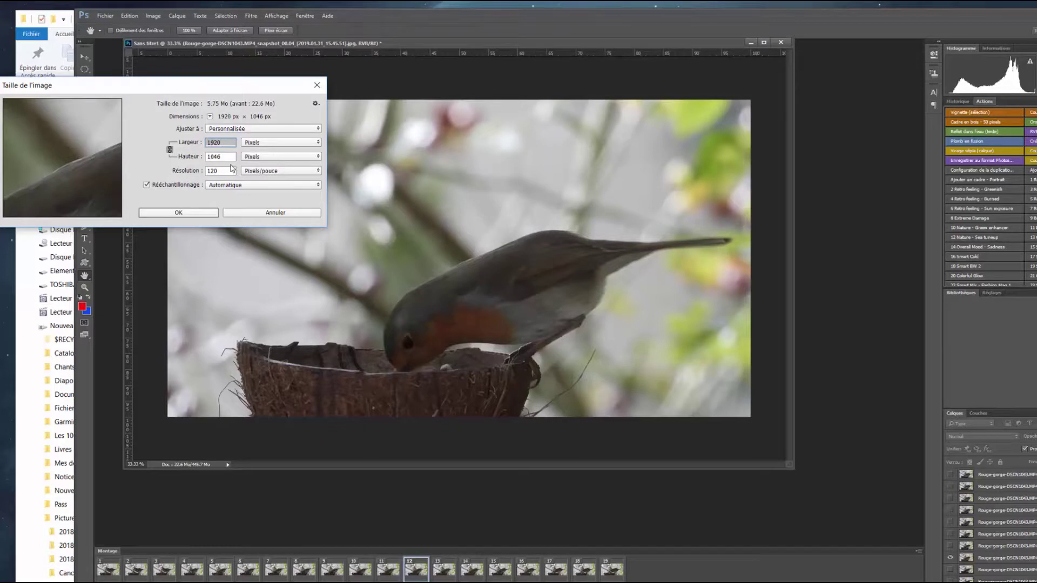
click(187, 215)
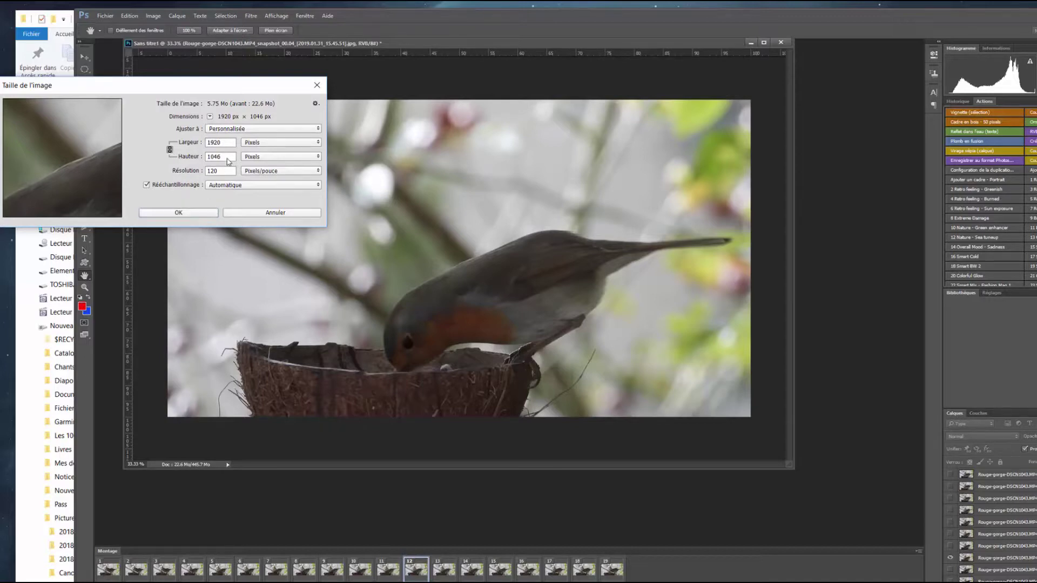
click(185, 215)
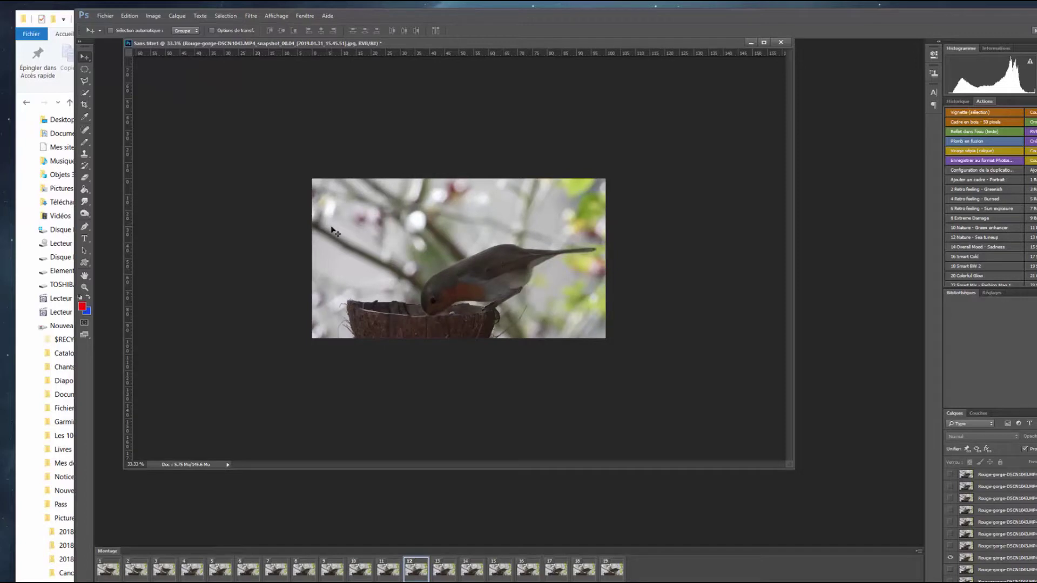
Step: Start saving the animation for the web as a GIF and browse to Pictures > captures d'écran > Rouge-gorge as destination
click(106, 15)
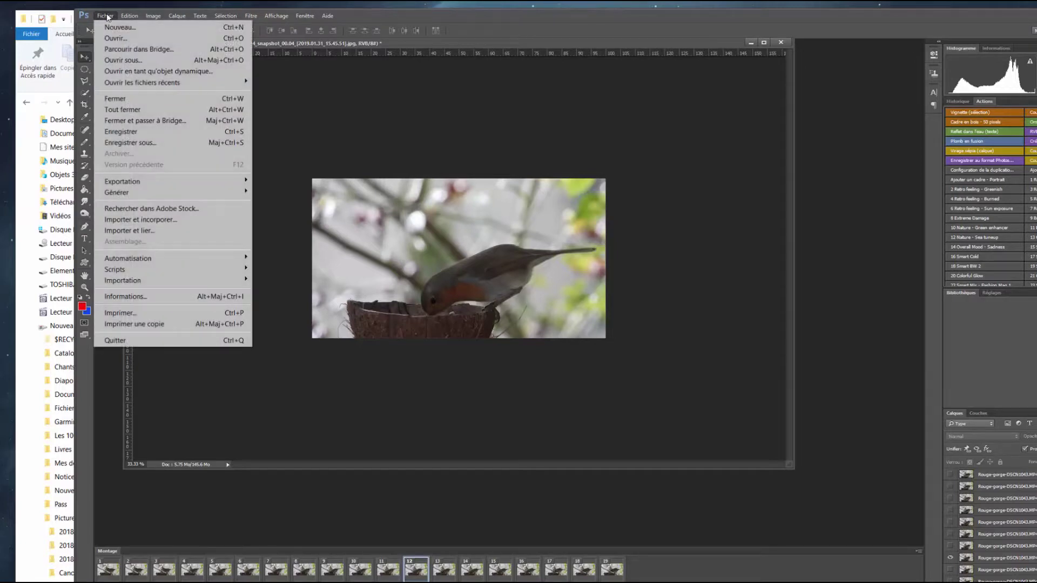
mouse_move(189, 183)
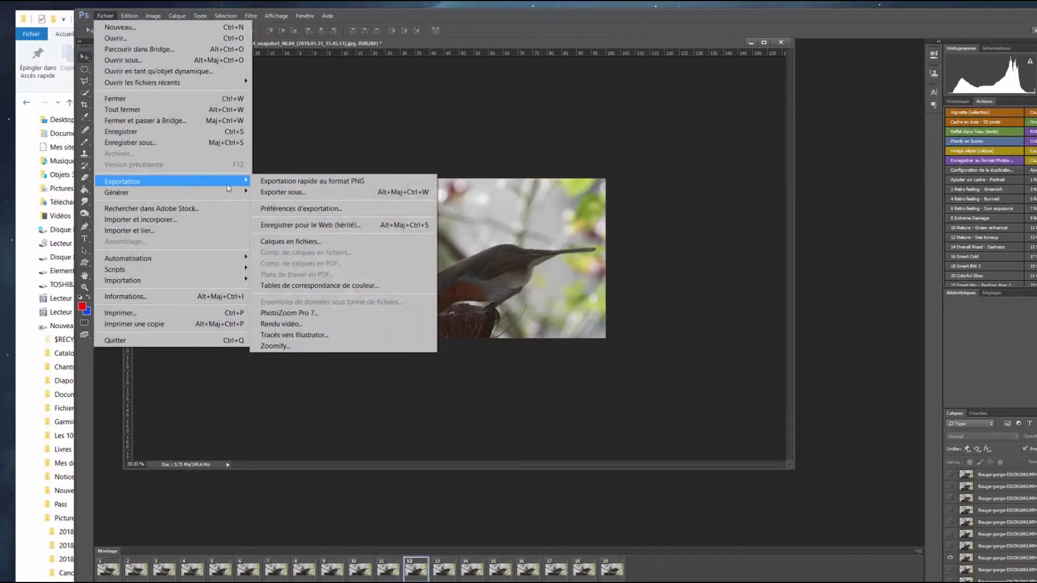
click(283, 225)
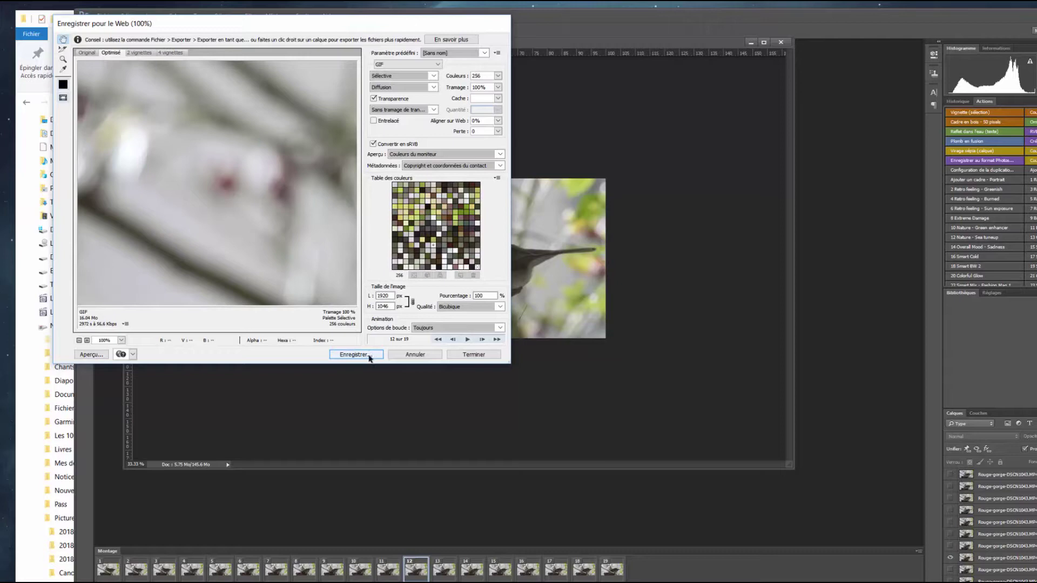
click(369, 356)
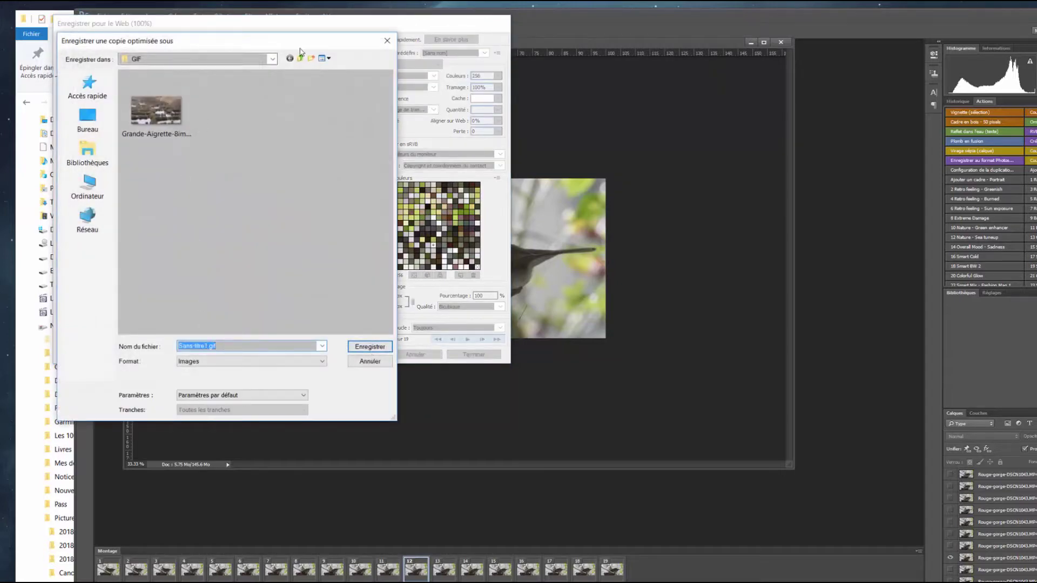
click(301, 59)
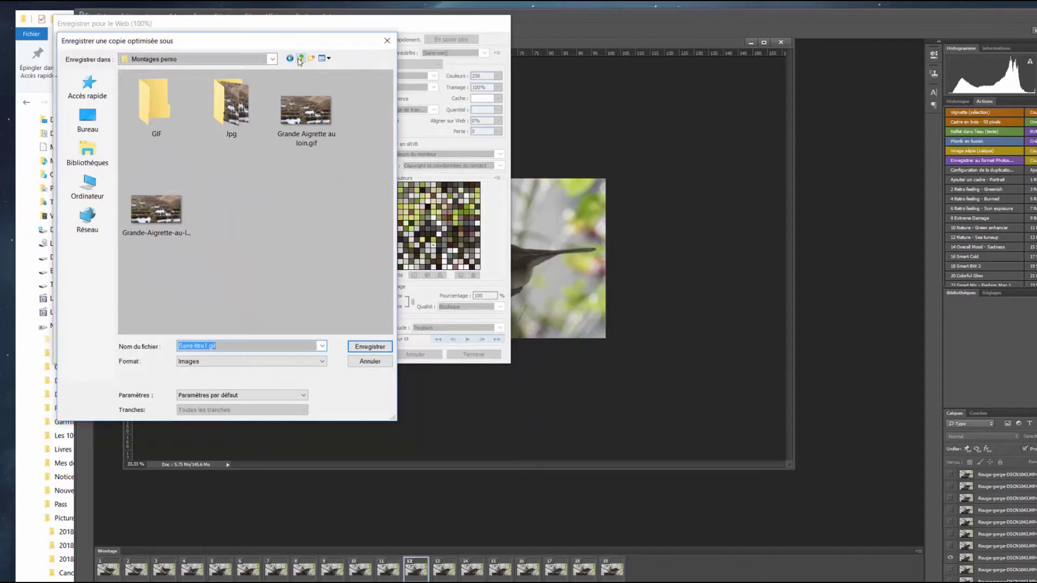
click(300, 60)
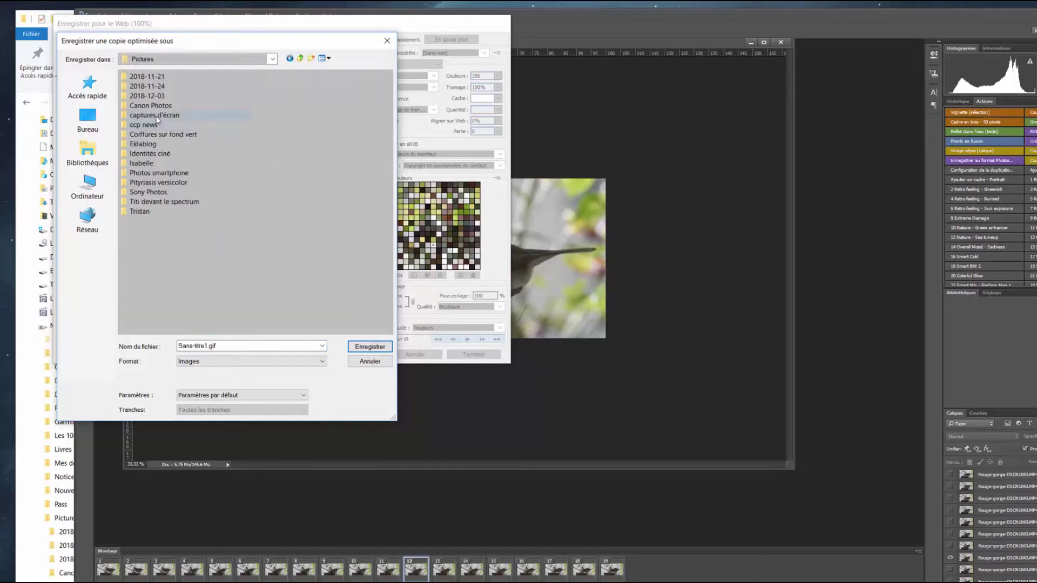
double_click(122, 116)
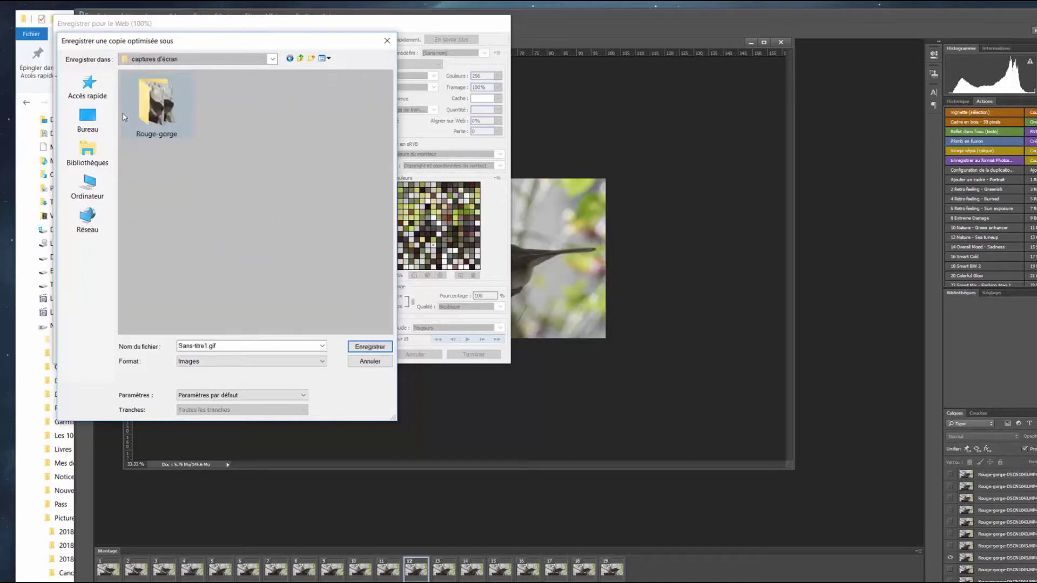
double_click(163, 111)
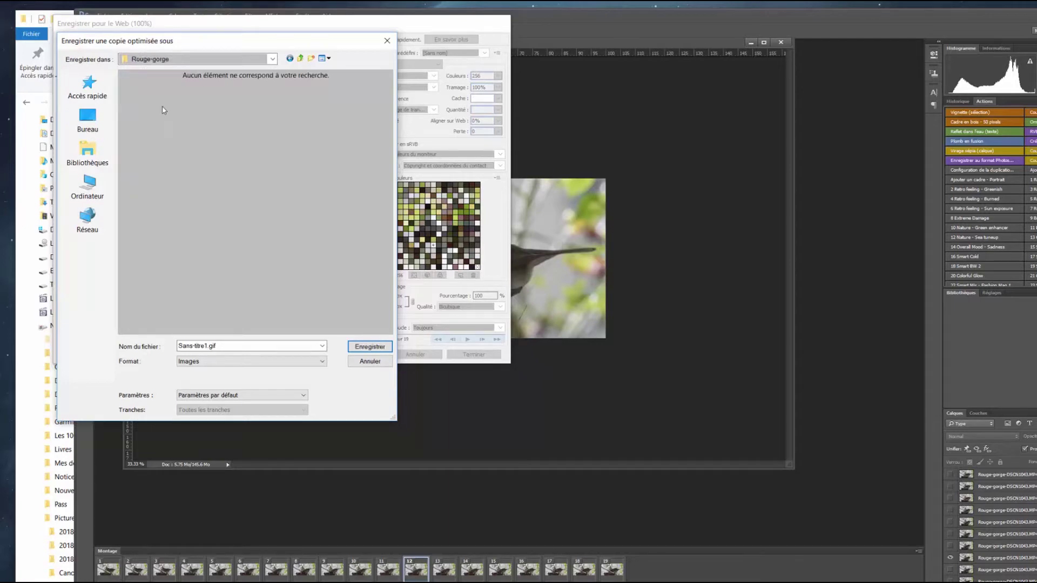
Step: Name the GIF file Rouge-gorge and save it in the chosen folder
click(208, 345)
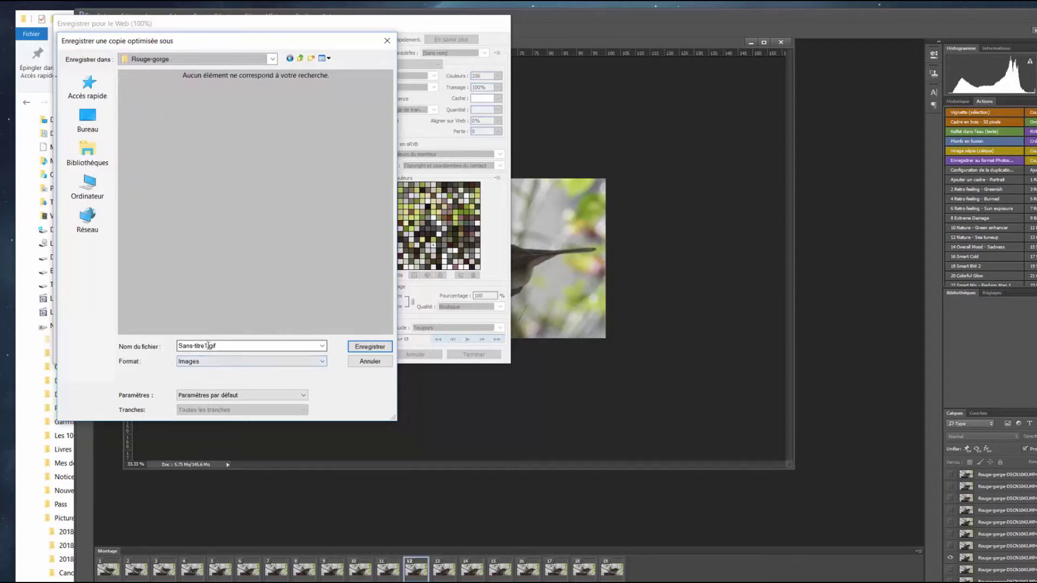
double_click(207, 346)
drag(182, 348, 207, 348)
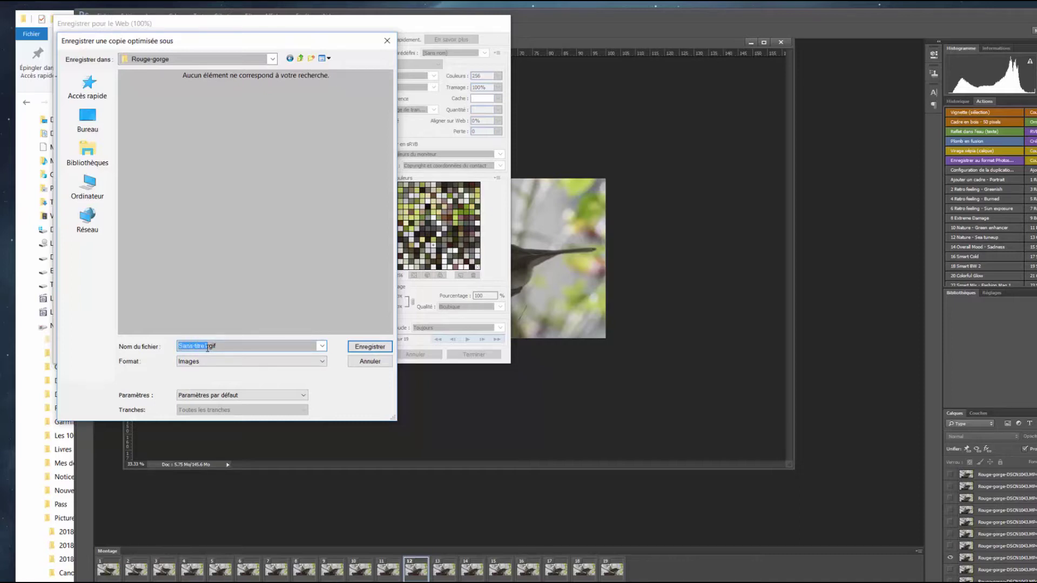
text(Rouge-gorge)
click(369, 347)
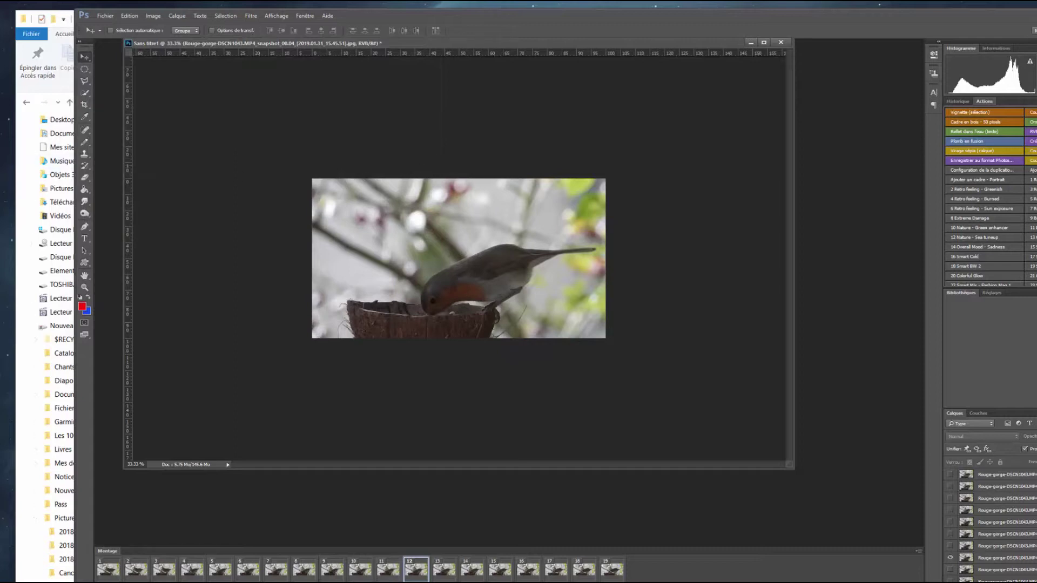
Step: Move the Photoshop windows out of the way and switch to File Explorer to view the Rouge-gorge folder
mouse_move(521, 15)
mouse_down()
mouse_move(539, 44)
mouse_move(517, 15)
mouse_up()
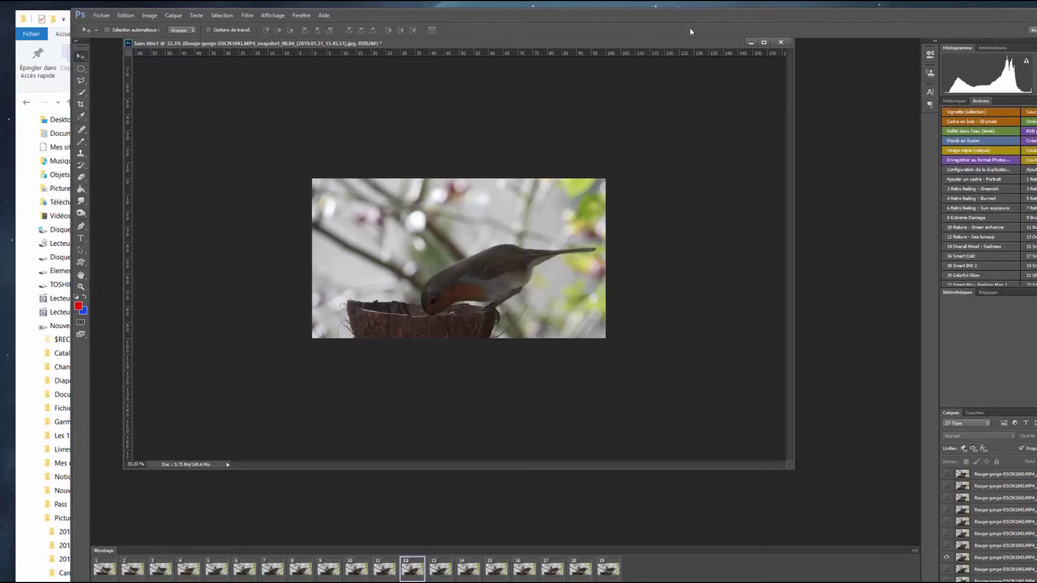
drag(638, 18, 0, 75)
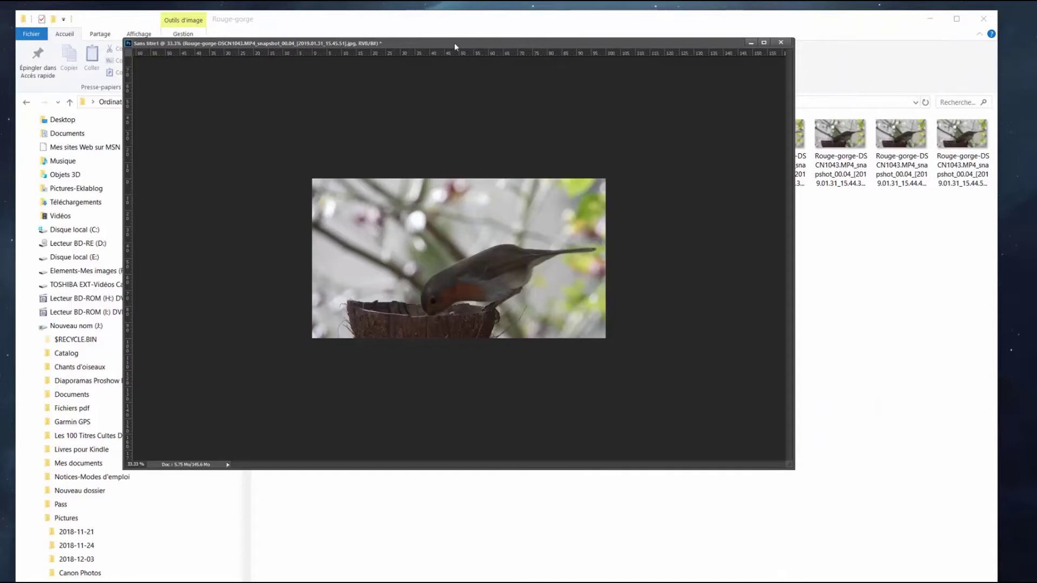
drag(455, 39, 432, 88)
drag(332, 93, 0, 100)
click(438, 359)
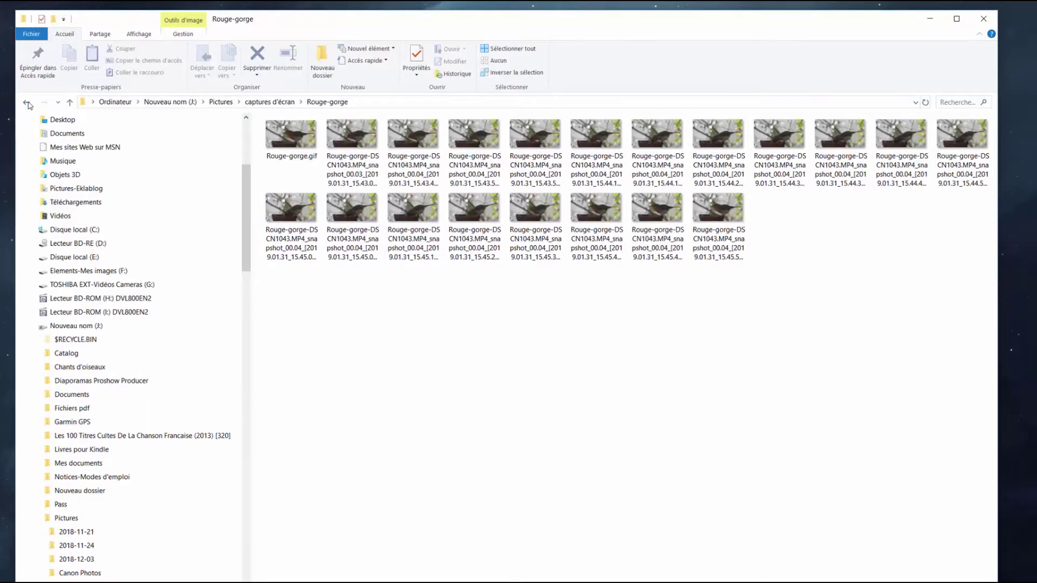
Step: Go back to the captures d'écran folder and reopen its Rouge-gorge subfolder to inspect the exported Rouge-gorge.gif
click(26, 102)
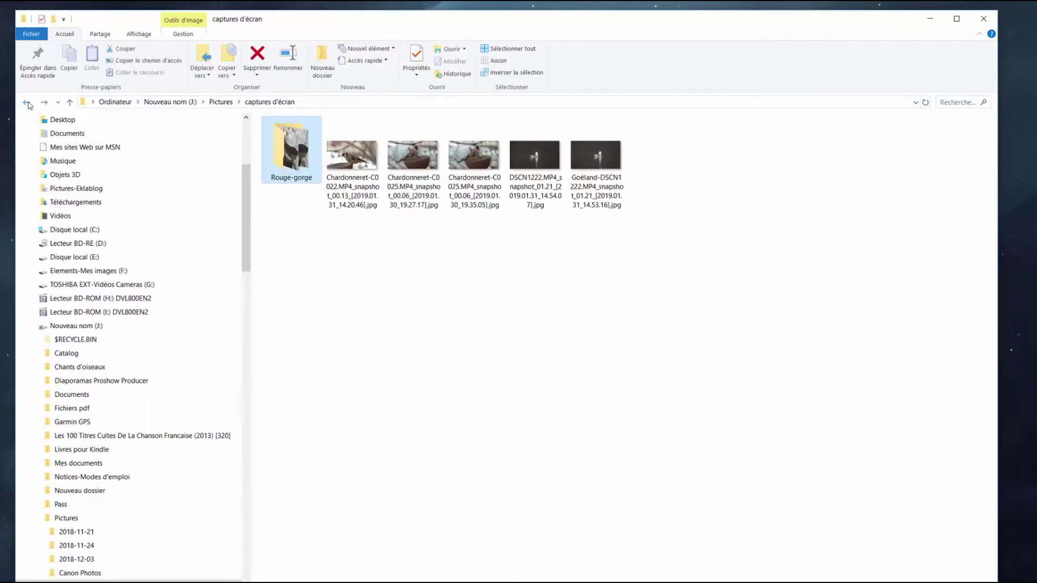
double_click(294, 154)
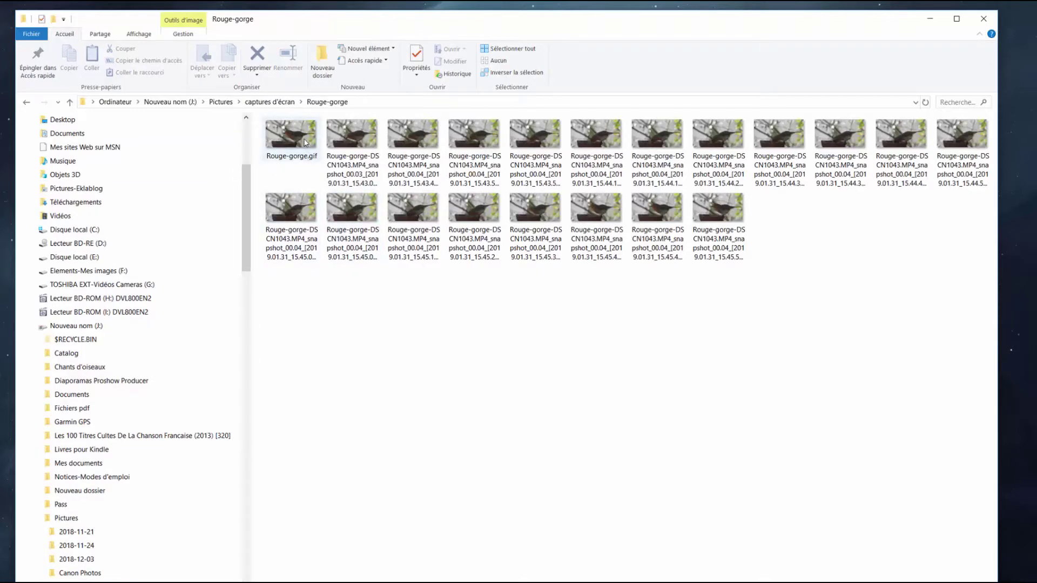
mouse_move(305, 143)
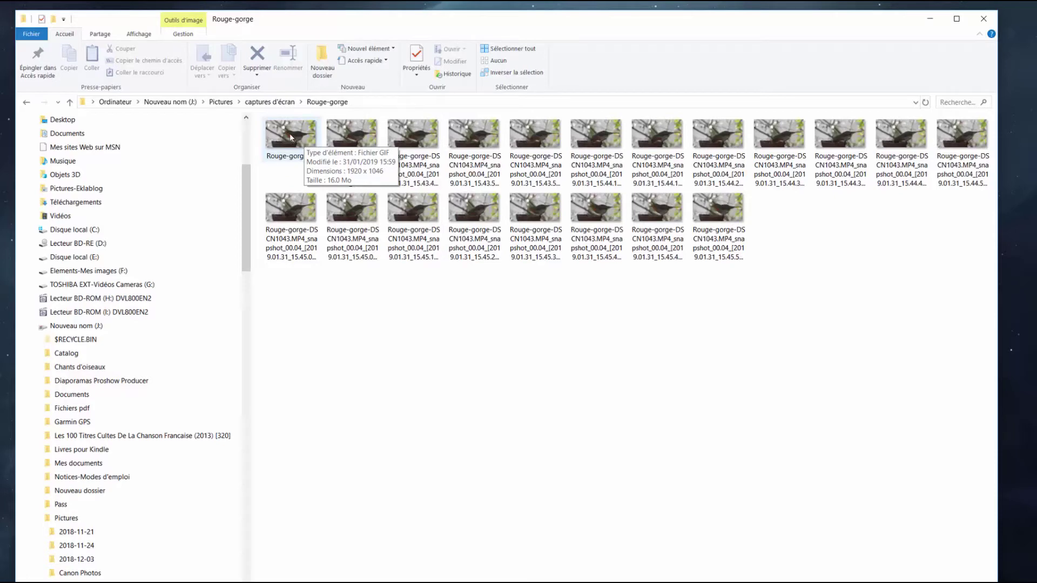
Step: Open Rouge-gorge.gif with the Photos app and watch the animation in full screen, returning to the windowed view at the end
click(291, 137)
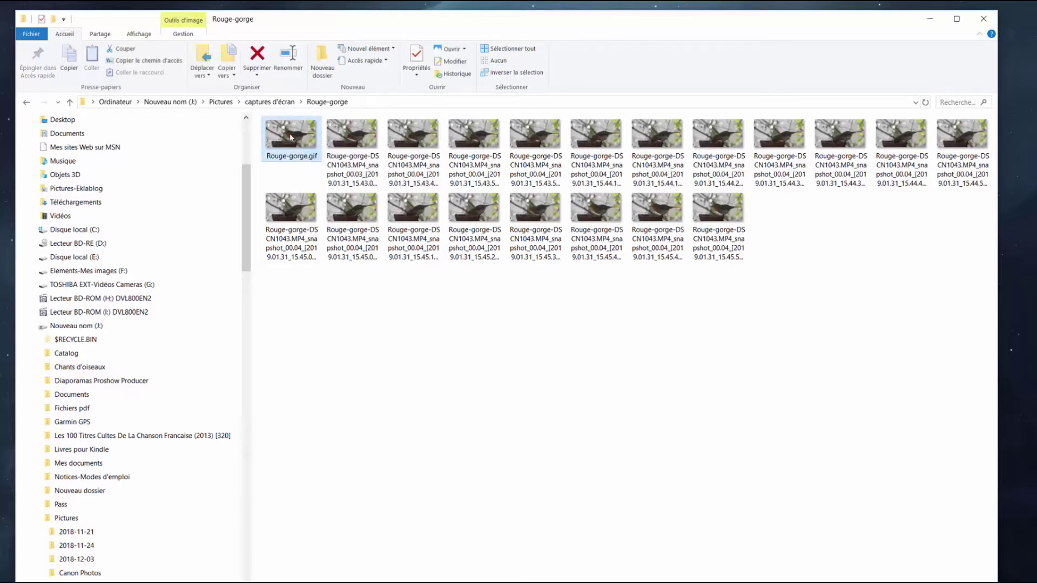
double_click(290, 137)
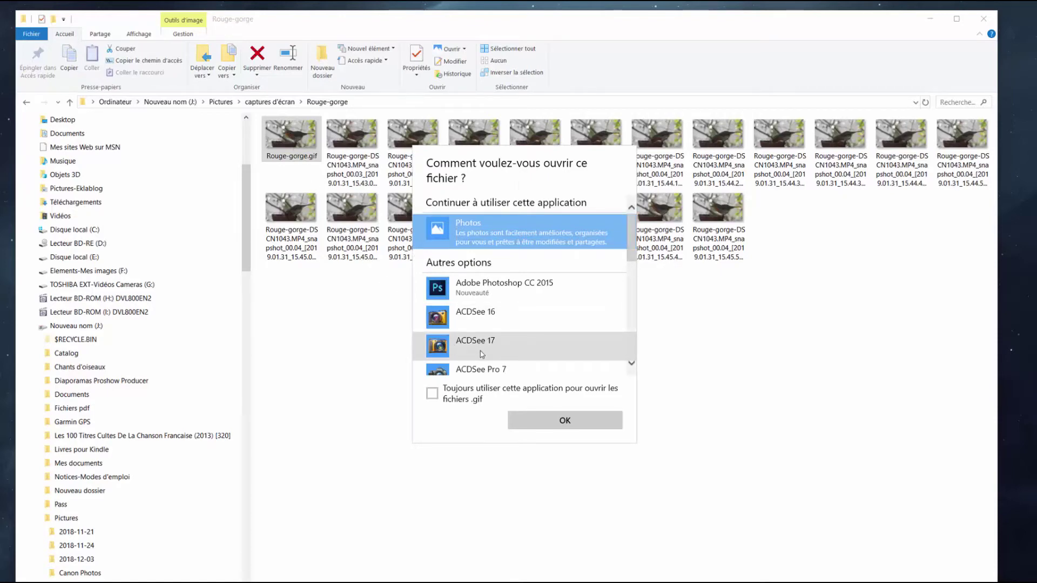
click(574, 425)
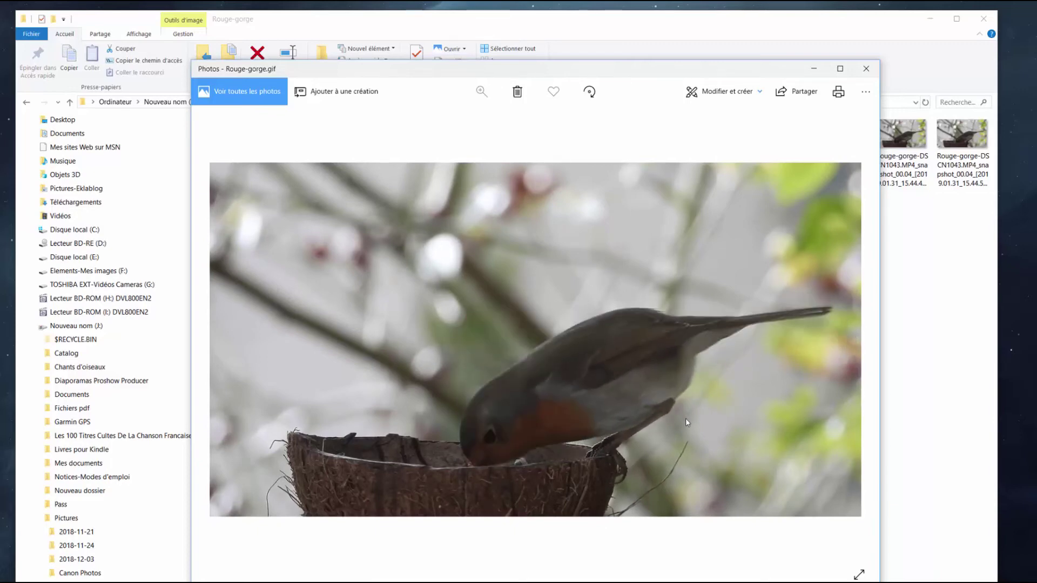
click(859, 574)
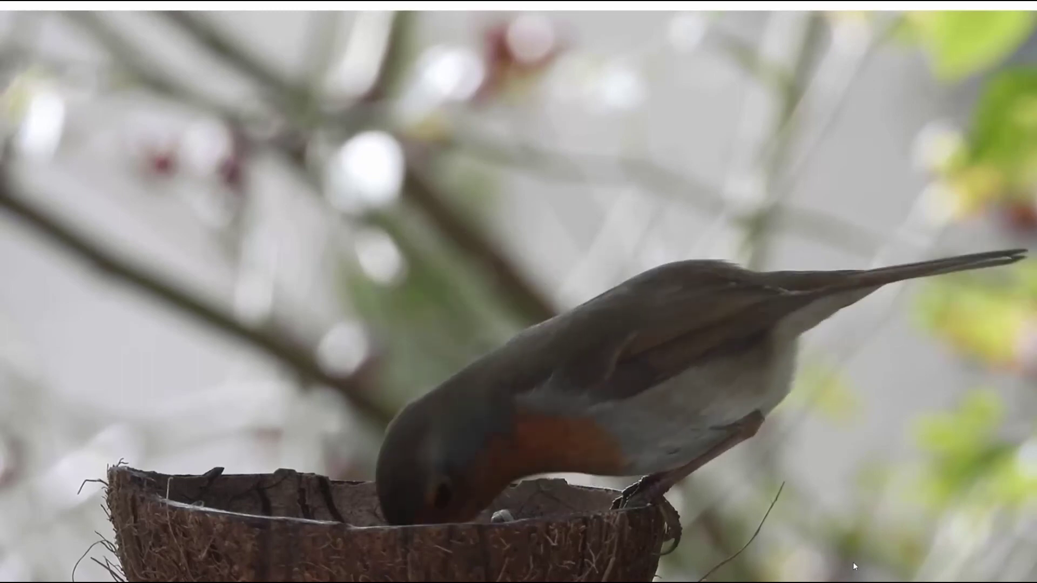
key(Escape)
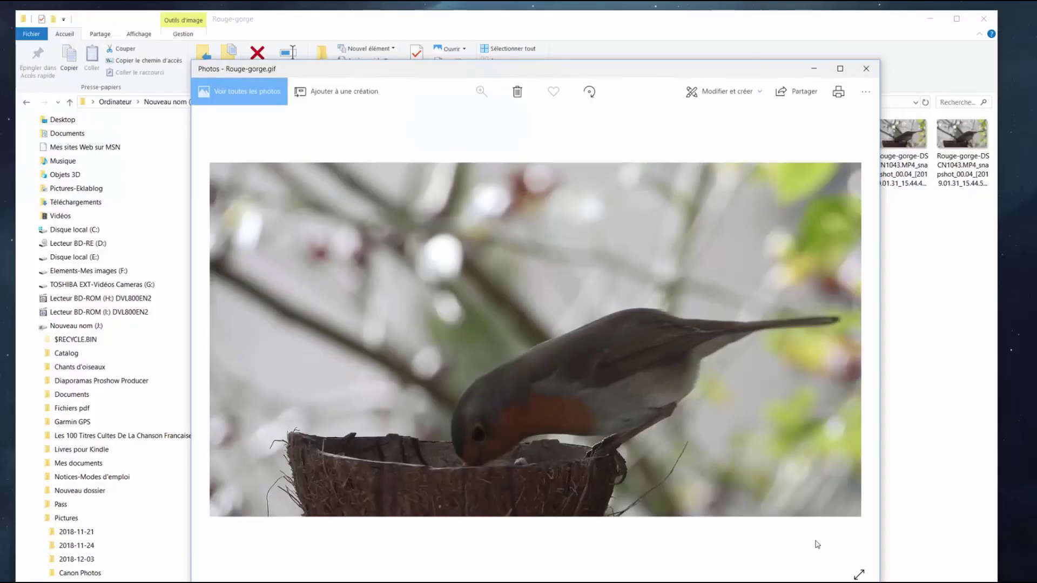